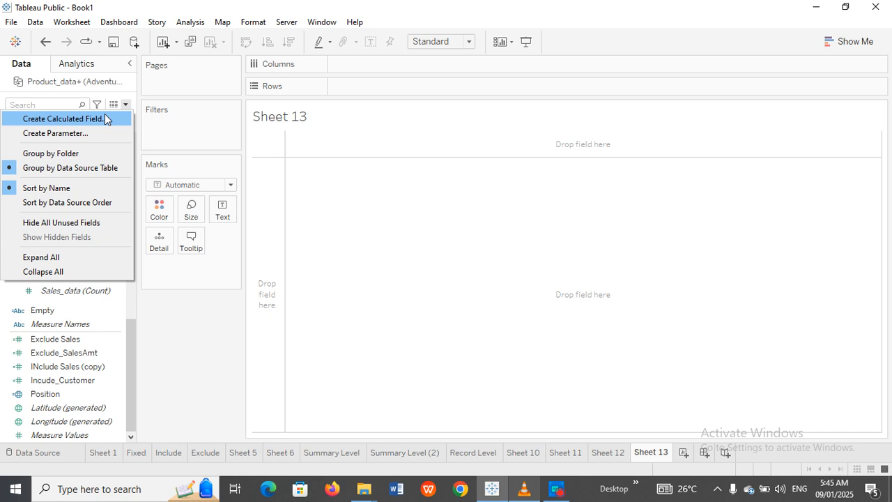
Step: Create a calculated field Position1 as MAKEPOINT(0,0) and plot it as a point on the map
left_click(104, 118)
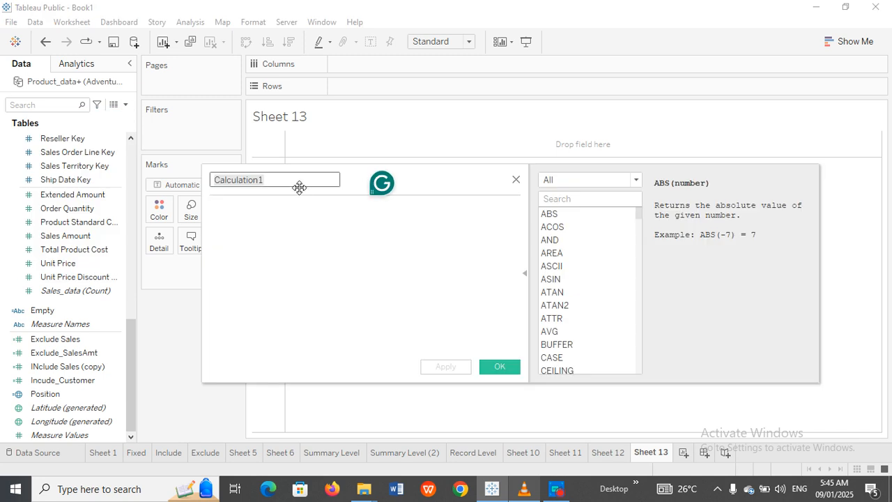
type("Position1")
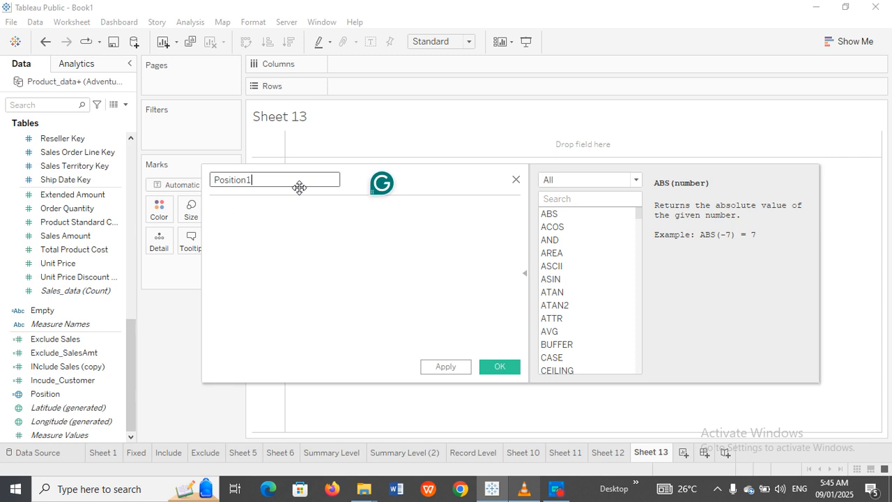
left_click(232, 212)
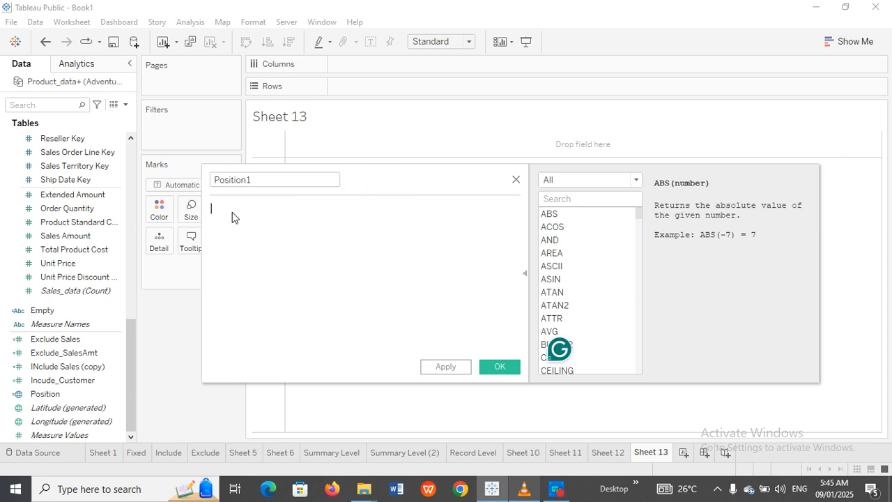
type("Makepo")
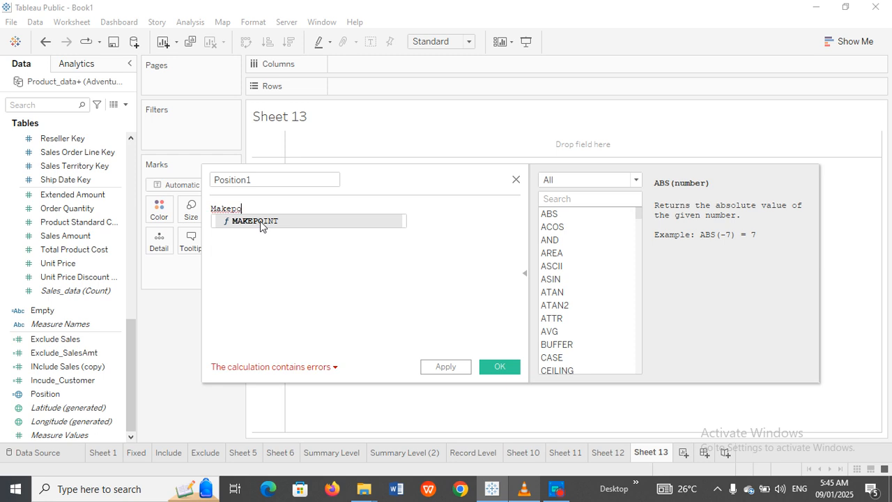
double_click(260, 222)
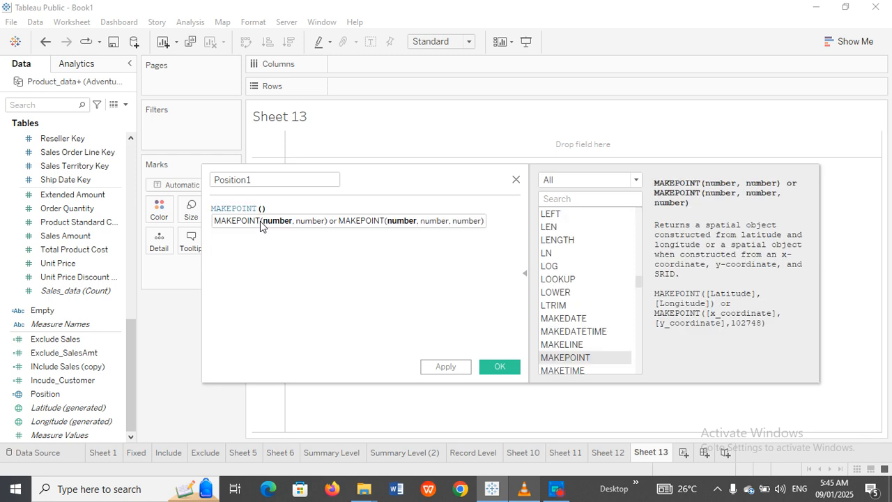
type("0,0")
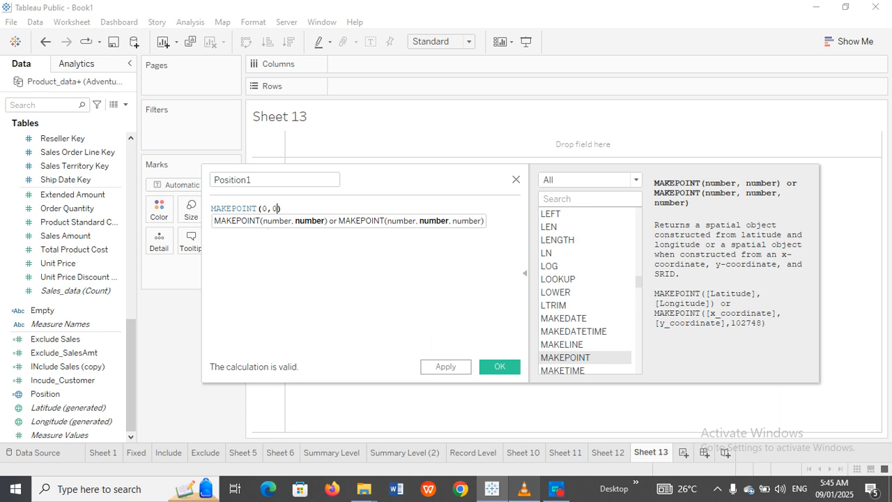
left_click(445, 368)
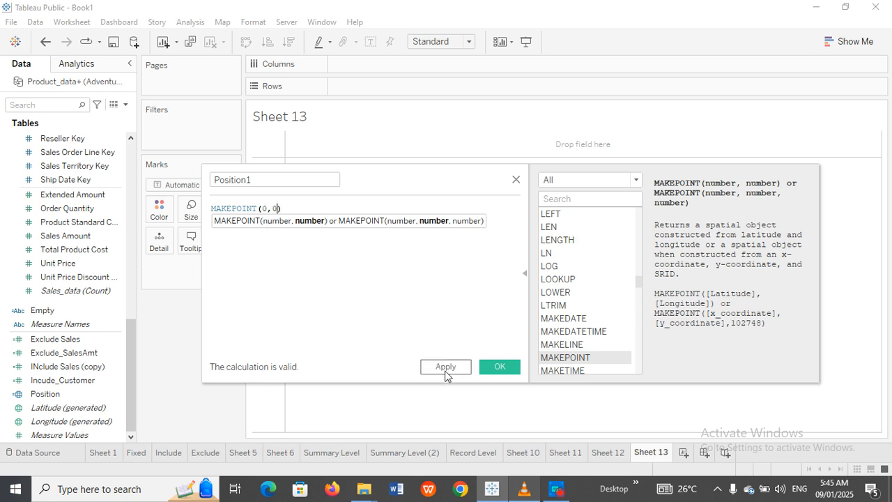
left_click(495, 369)
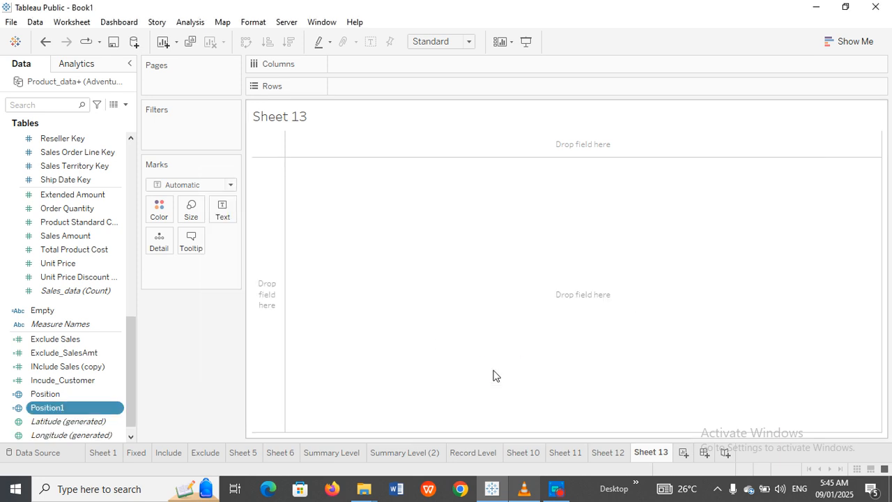
double_click(80, 408)
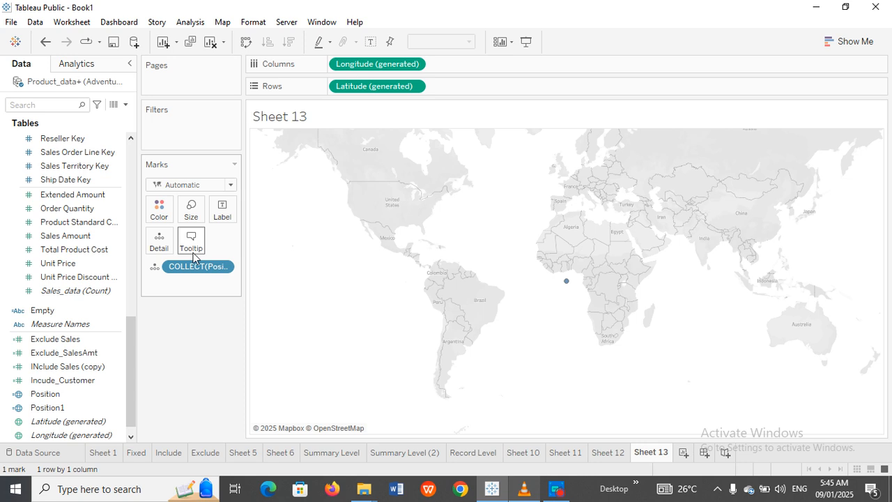
Step: Change the mark type to Pie and colour the slices by Category
left_click_drag(131, 323, 144, 145)
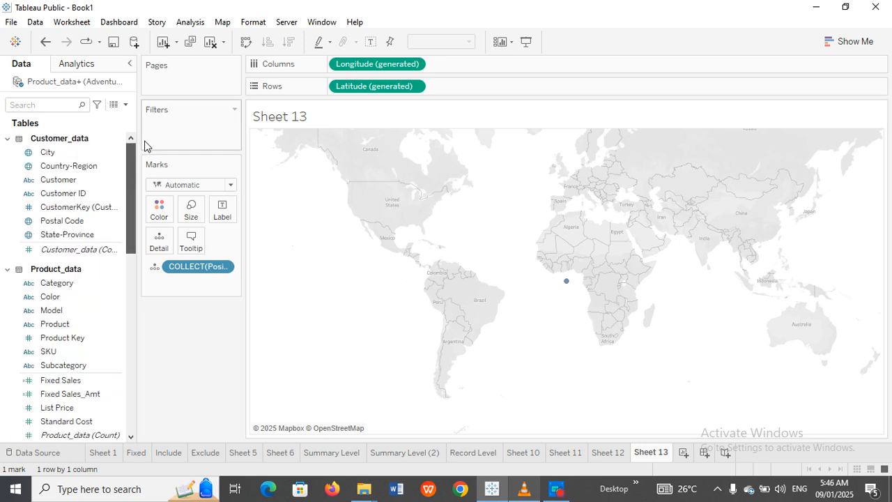
left_click(68, 284)
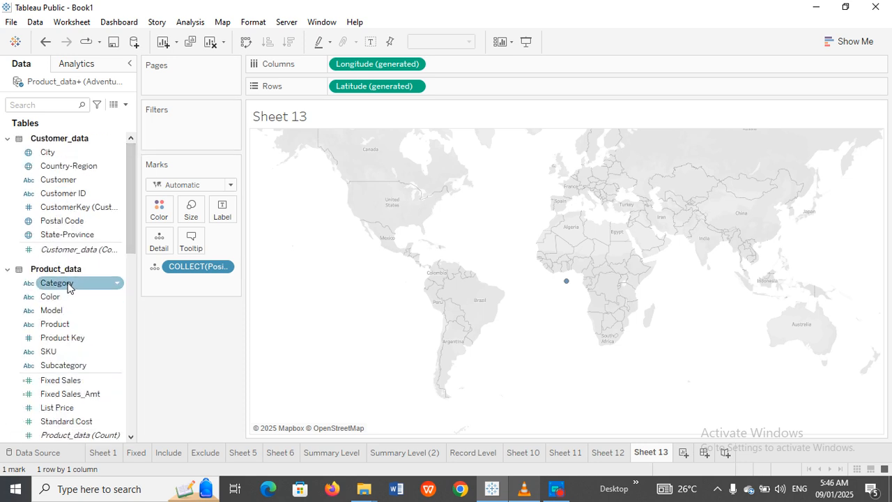
left_click(230, 185)
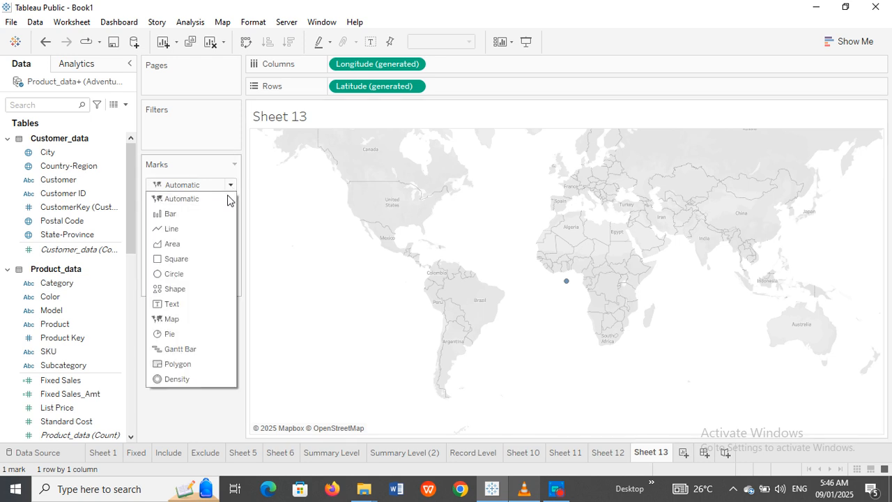
left_click(179, 332)
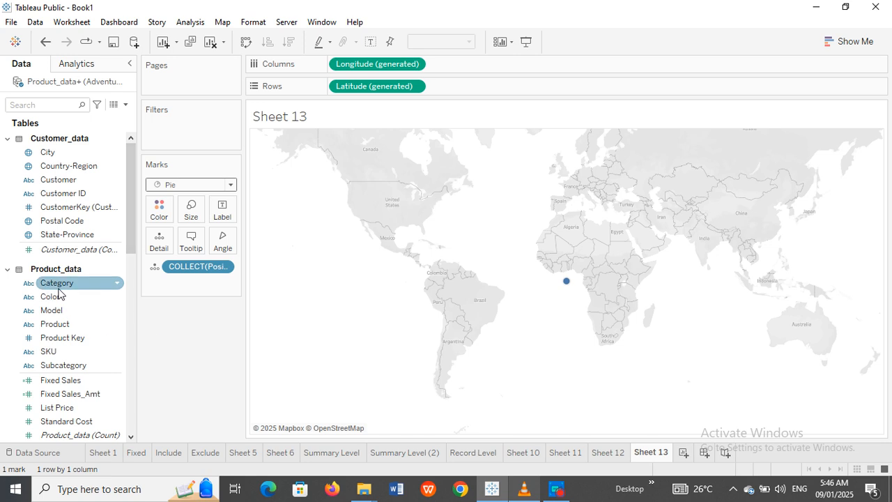
left_click_drag(59, 286, 158, 218)
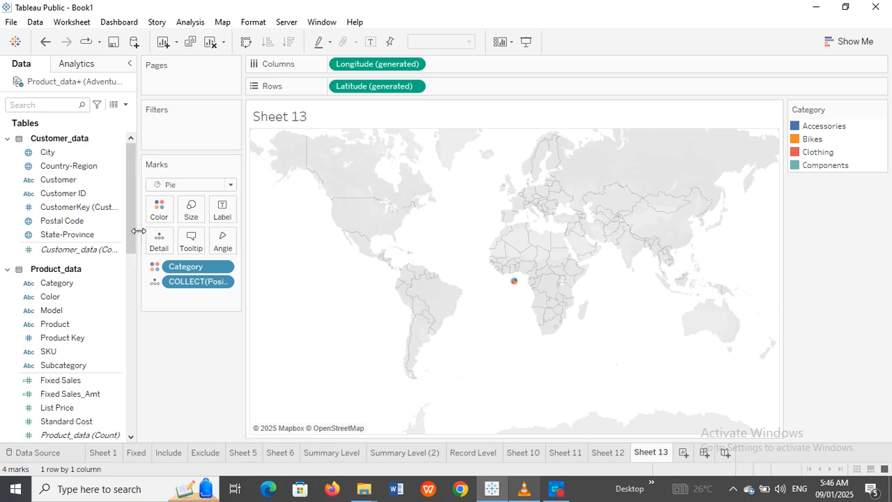
left_click_drag(133, 235, 223, 246)
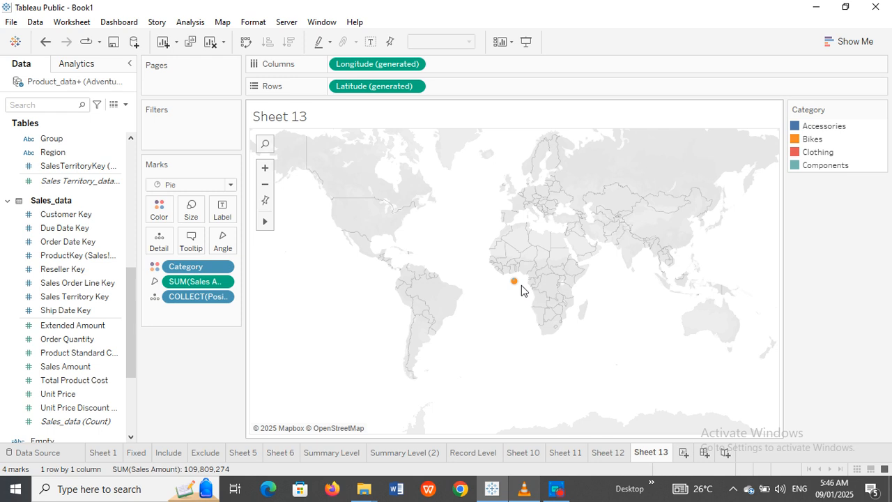
Step: Enlarge the pie mark with the Size slider and drive slice angles by SUM(Sales Amount)
left_click(197, 221)
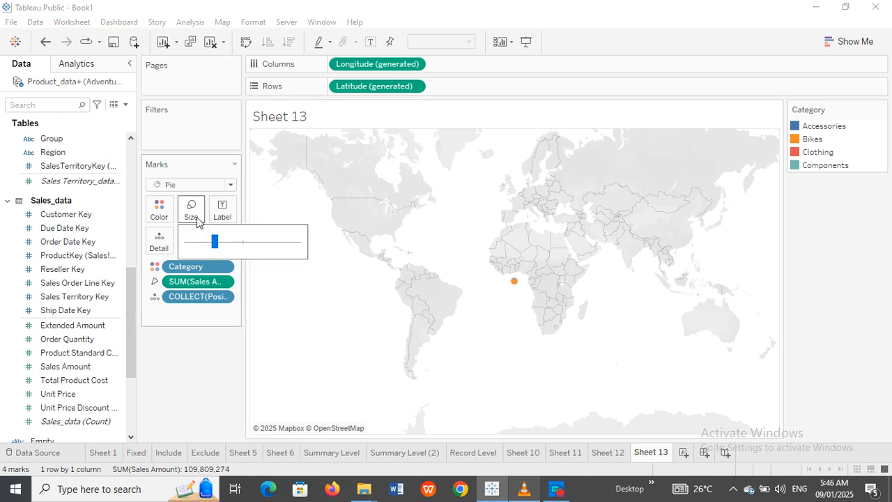
mouse_move(213, 242)
left_mouse_down()
mouse_move(283, 243)
mouse_move(207, 250)
left_mouse_up()
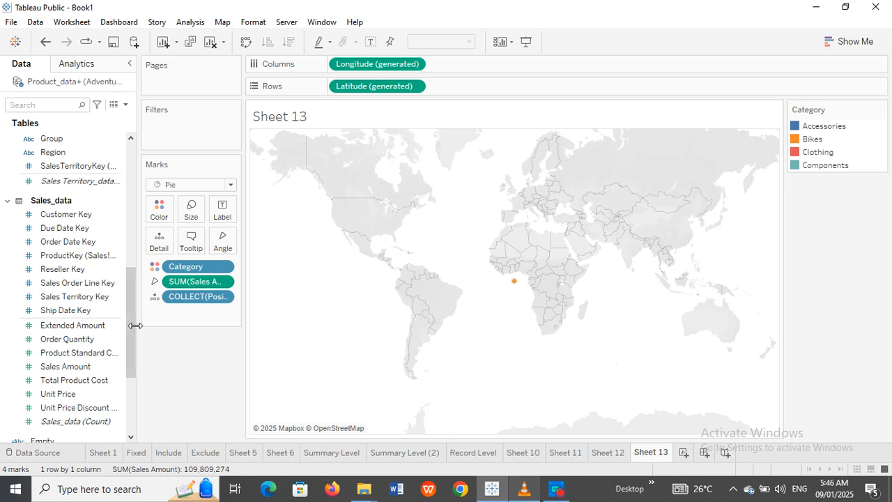
left_click_drag(134, 328, 130, 413)
Step: Add Position1 as a second marks layer drawn as Pie
left_click(52, 395)
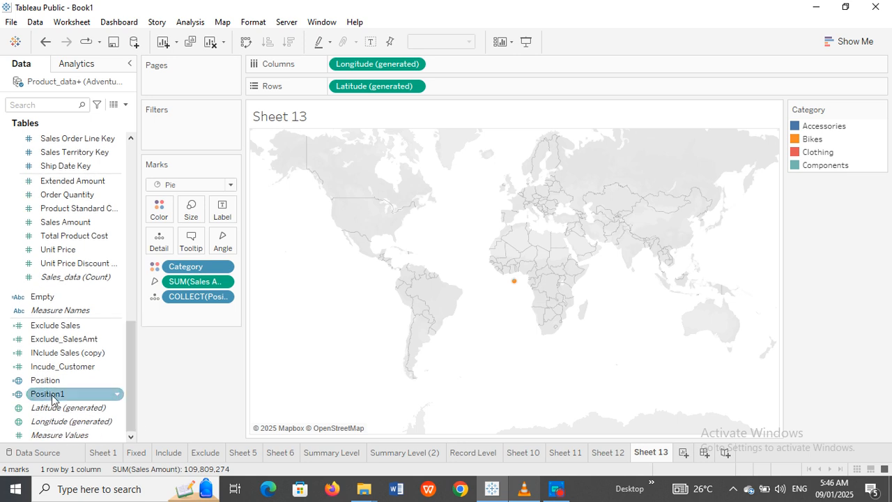
left_click_drag(53, 396, 364, 158)
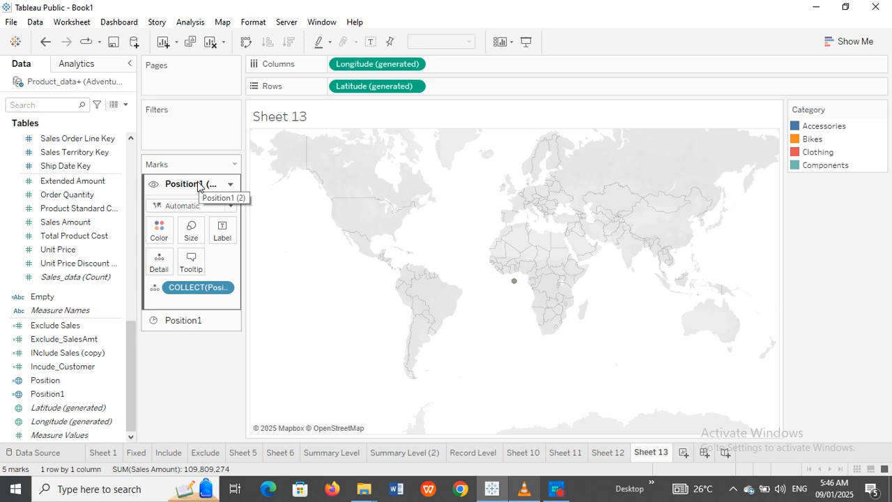
left_click_drag(127, 341, 119, 146)
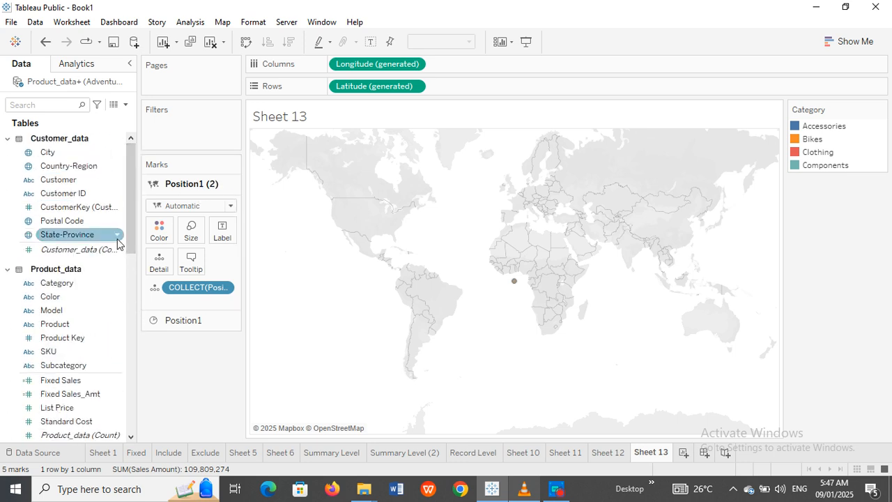
left_click(230, 206)
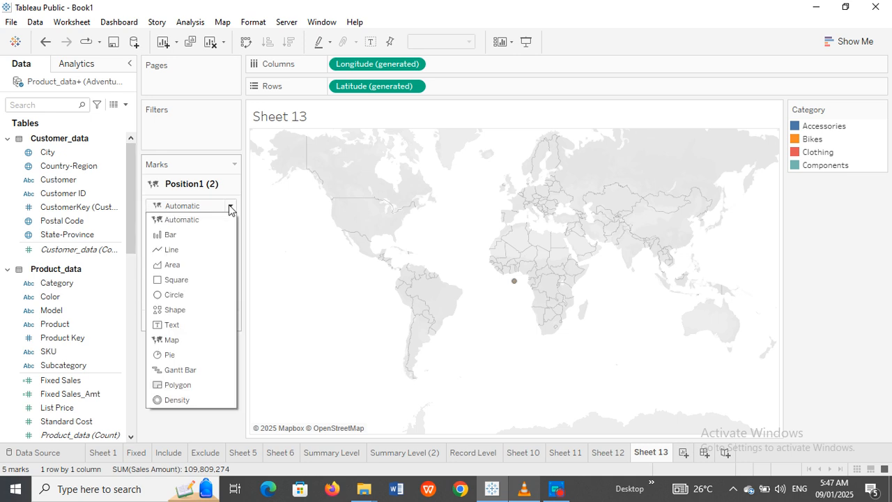
left_click(174, 355)
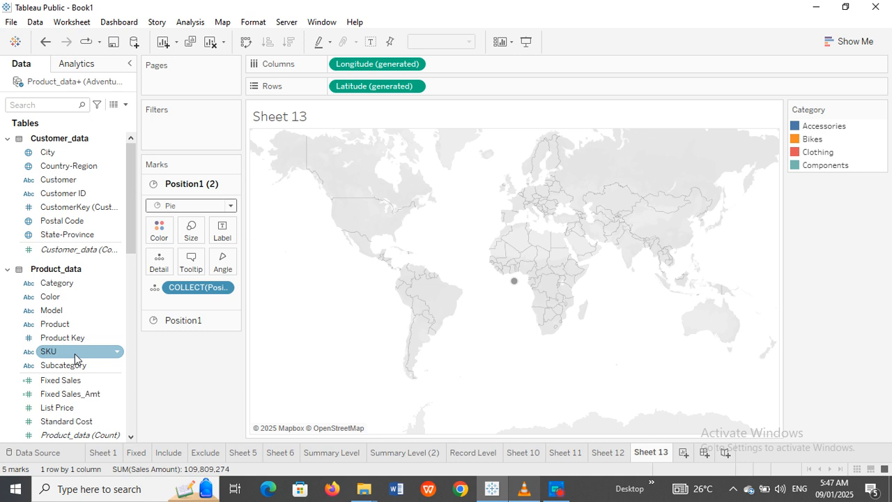
Step: Colour the new layer by Subcategory, adding all members, with angle from SUM(Sales Amount)
left_click_drag(74, 366, 165, 230)
left_click(422, 236)
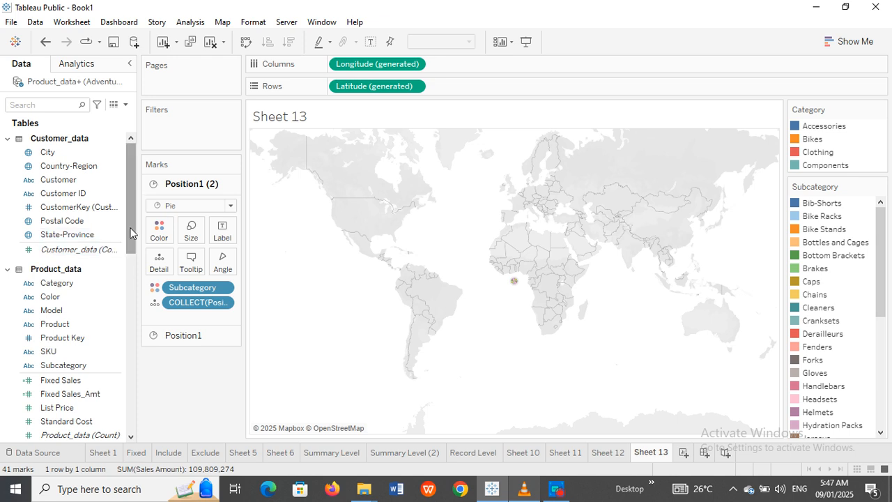
left_click_drag(131, 233, 124, 376)
left_click_drag(85, 320, 218, 265)
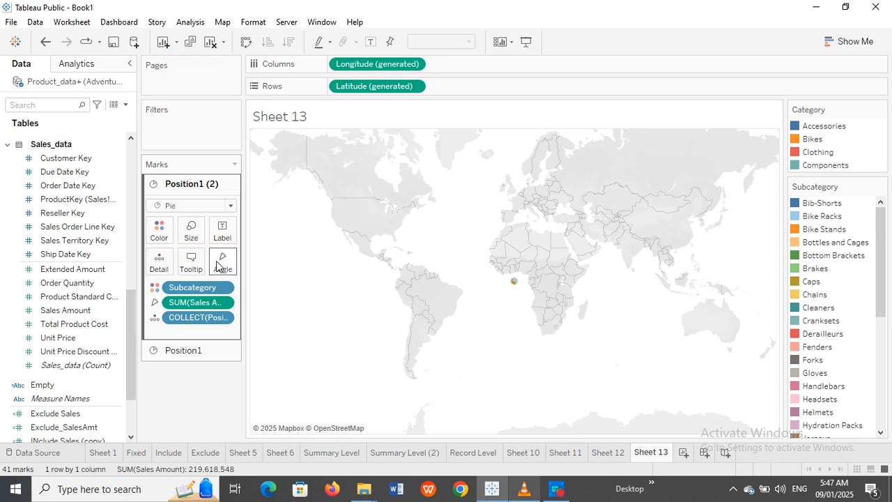
Step: Rename layer Position1 (2) to Subcategory and layer Position1 to Category
double_click(202, 185)
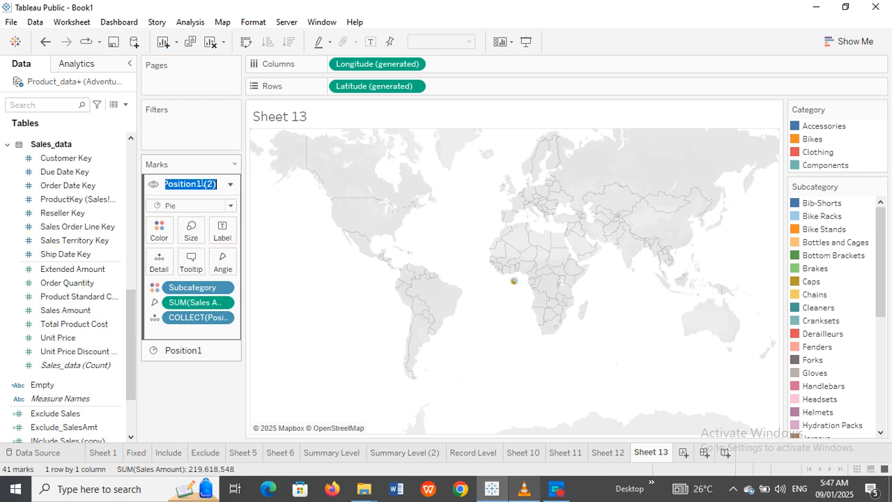
type("Subc")
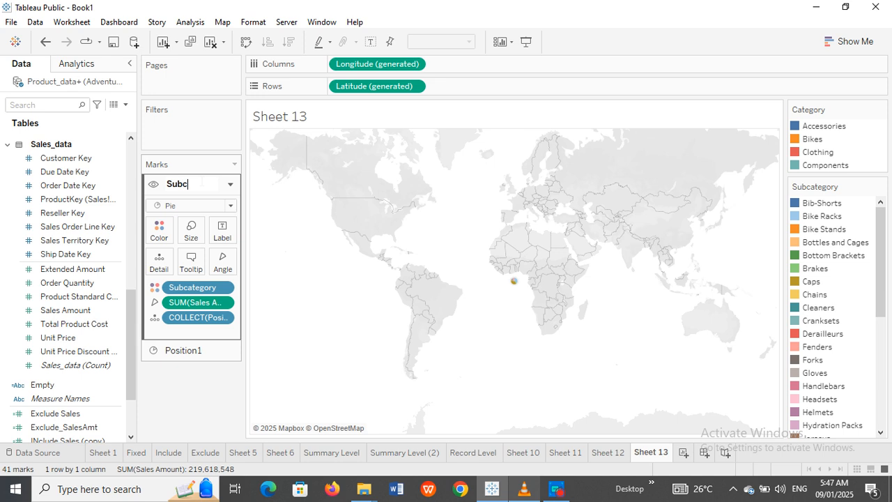
type("ategory")
key("Return")
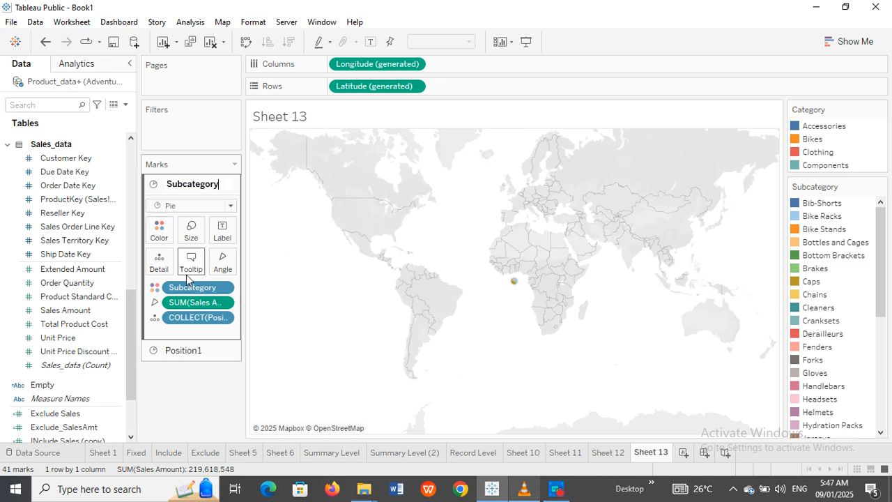
left_click(183, 352)
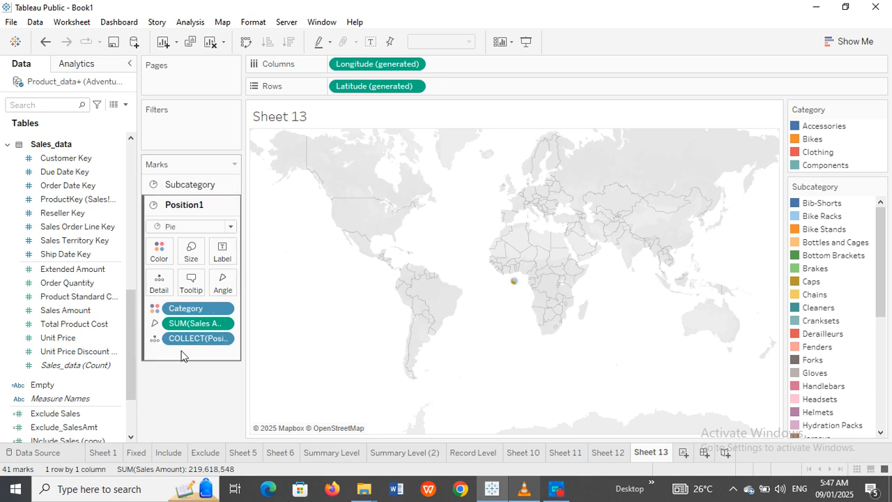
double_click(200, 209)
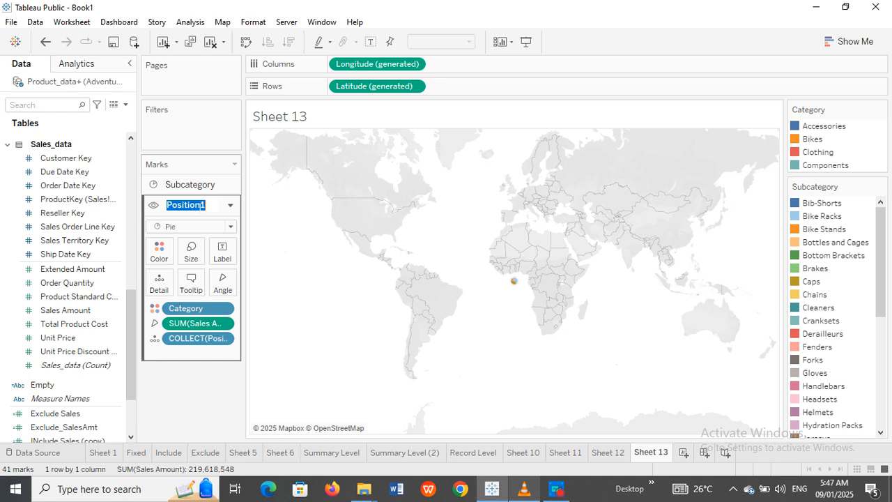
type("Category")
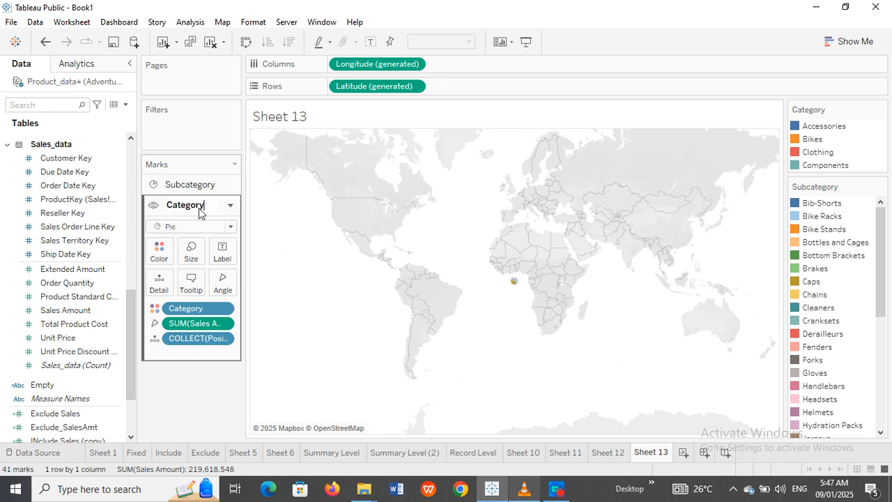
key("Return")
Step: Move the Category layer above Subcategory and enlarge the Category pie
left_click_drag(192, 211, 188, 178)
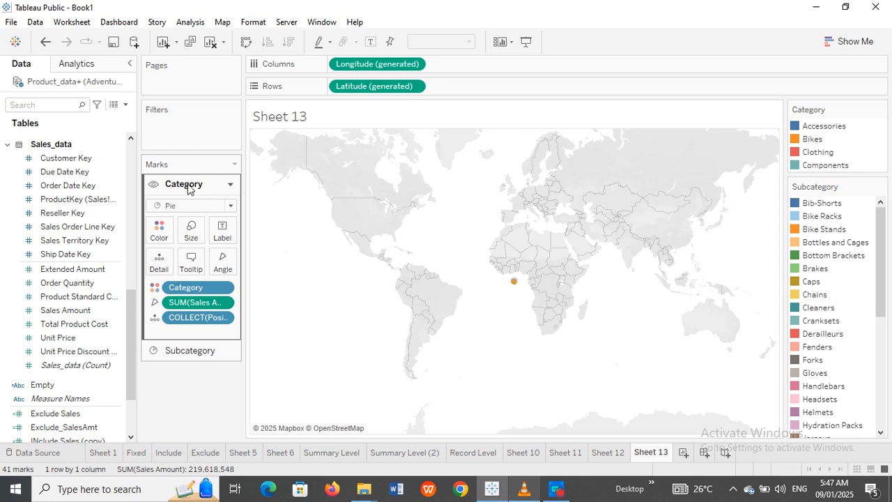
left_click(193, 236)
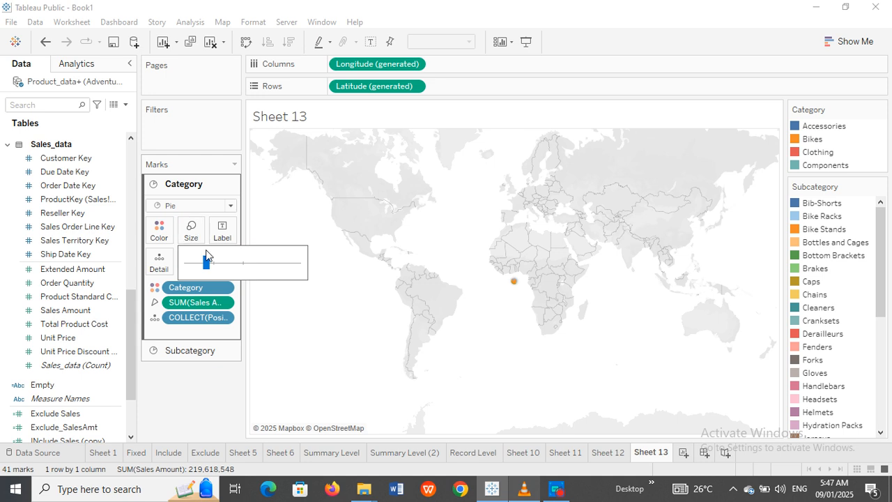
left_click_drag(208, 262, 291, 270)
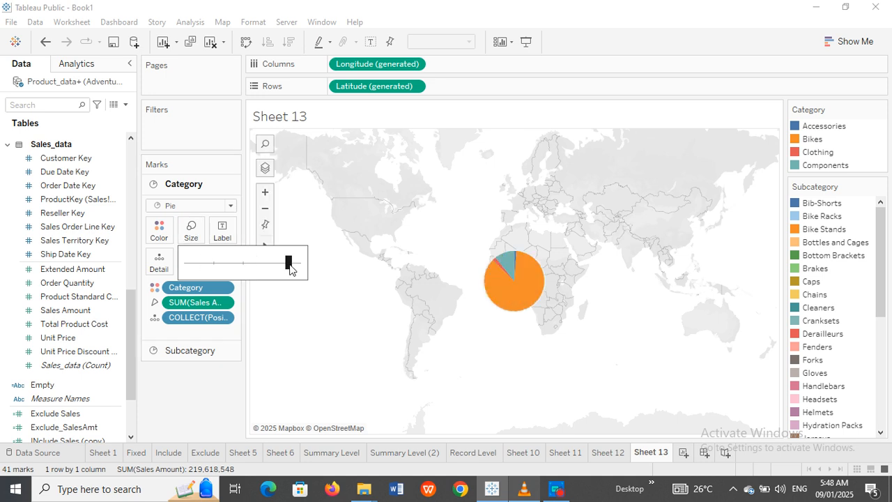
Step: Grow the Subcategory pie into a larger outer ring and slightly enlarge the Category pie
left_click(183, 355)
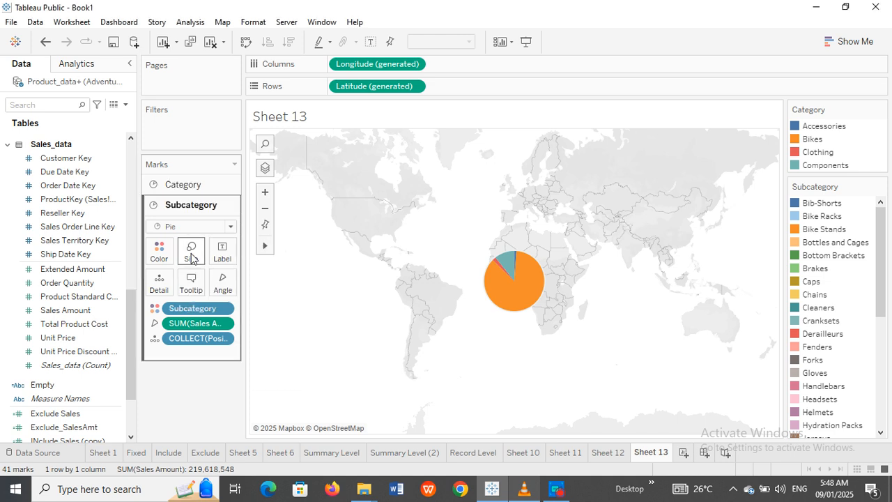
left_click(192, 258)
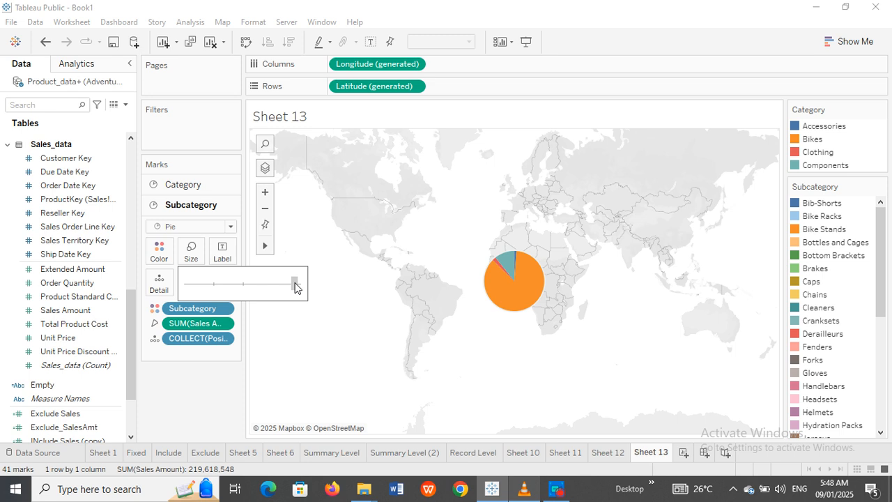
left_click(295, 284)
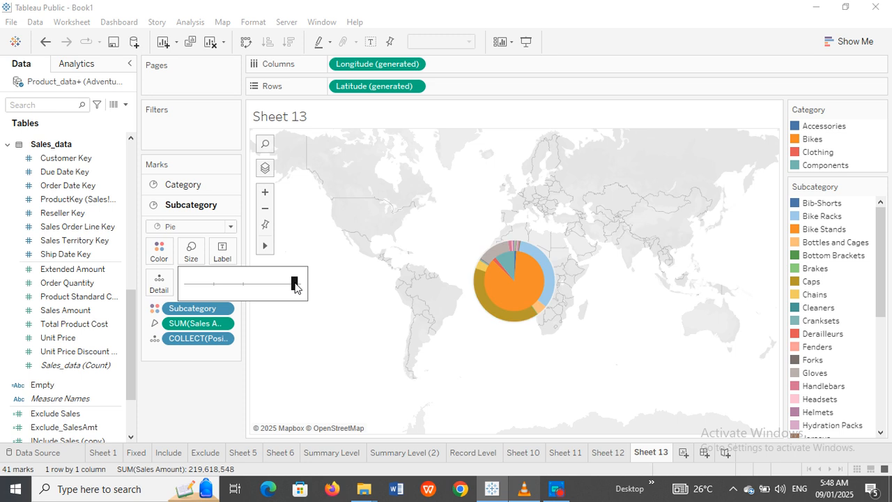
left_click(303, 283)
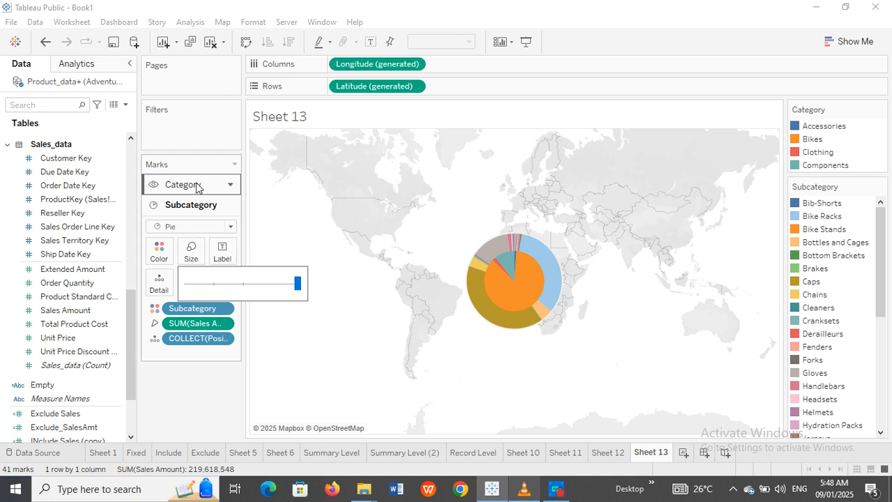
left_click(200, 184)
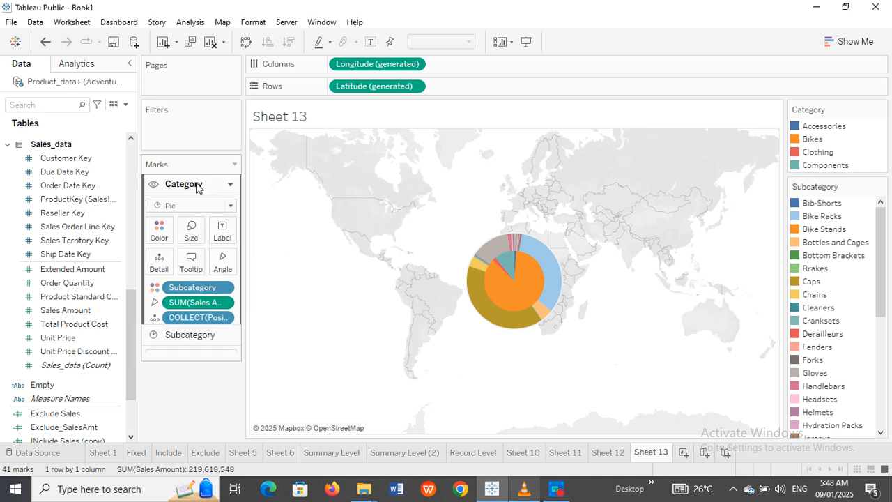
left_click(191, 230)
left_click_drag(288, 265, 294, 269)
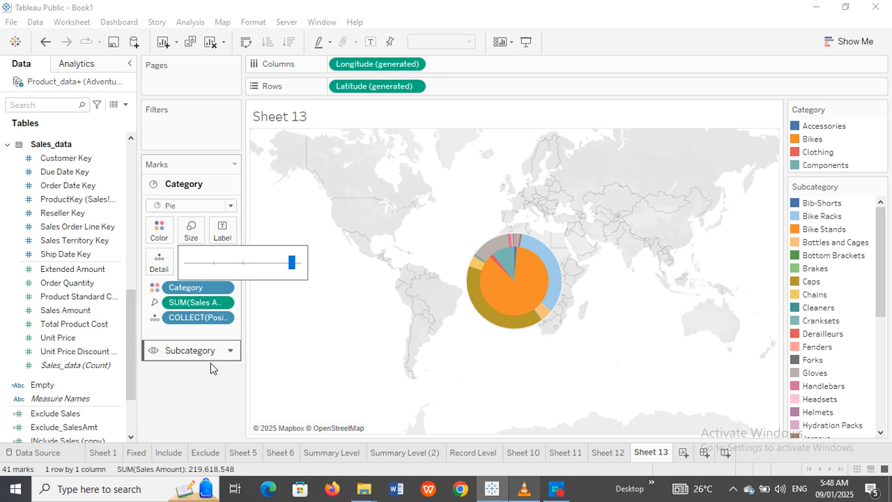
left_click(196, 396)
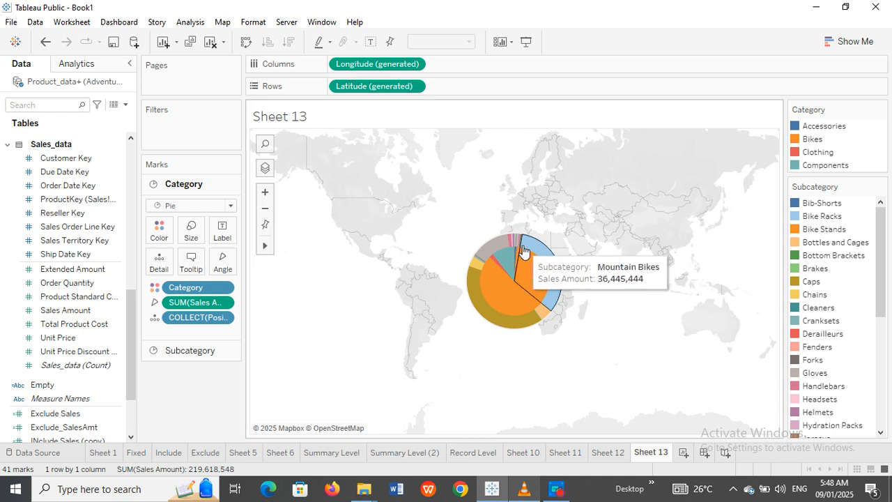
Step: Start a new calculated field from the Data pane menu
mouse_move(513, 287)
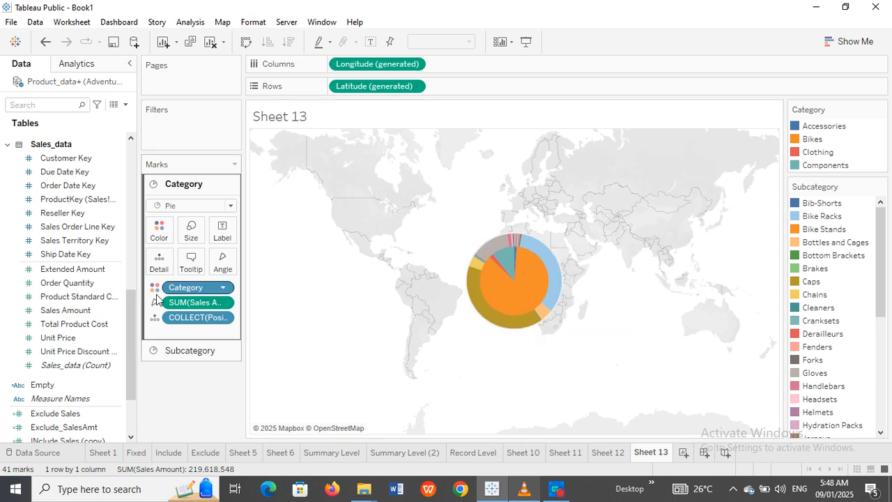
left_click(125, 104)
left_click(101, 120)
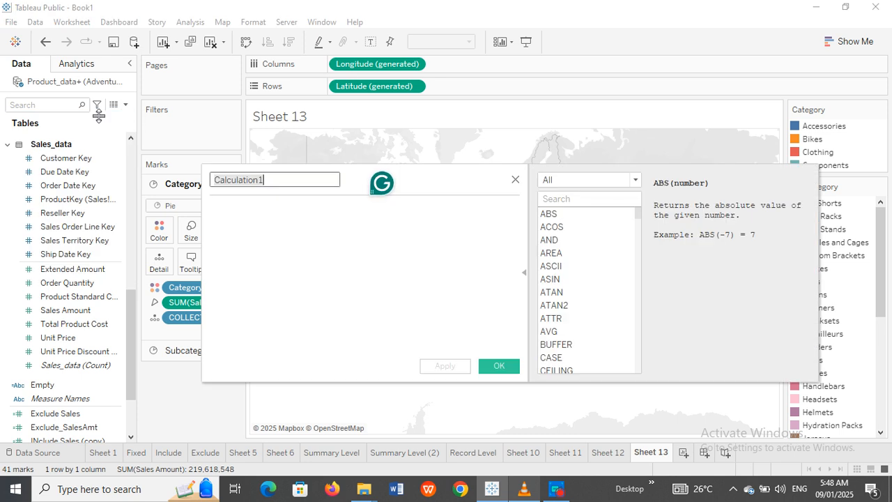
Step: Name the calculated field Empty1 with formula 'Empty' and save it
type("E")
type("m")
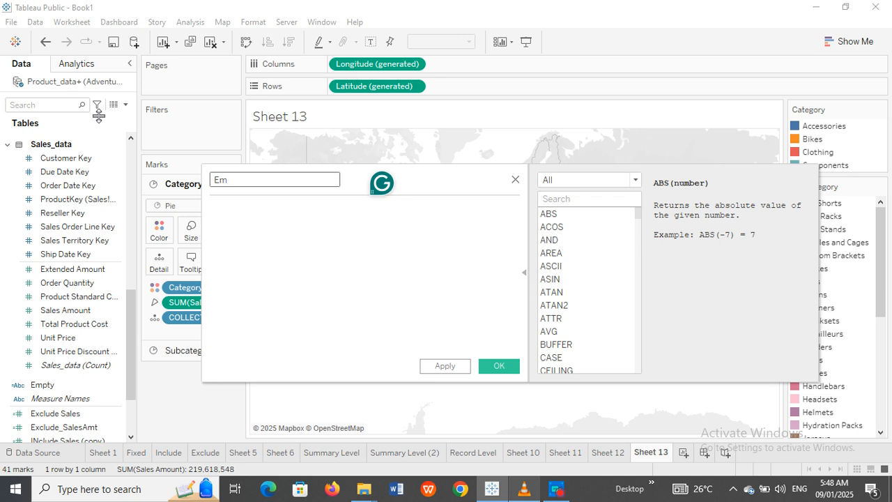
type("pty")
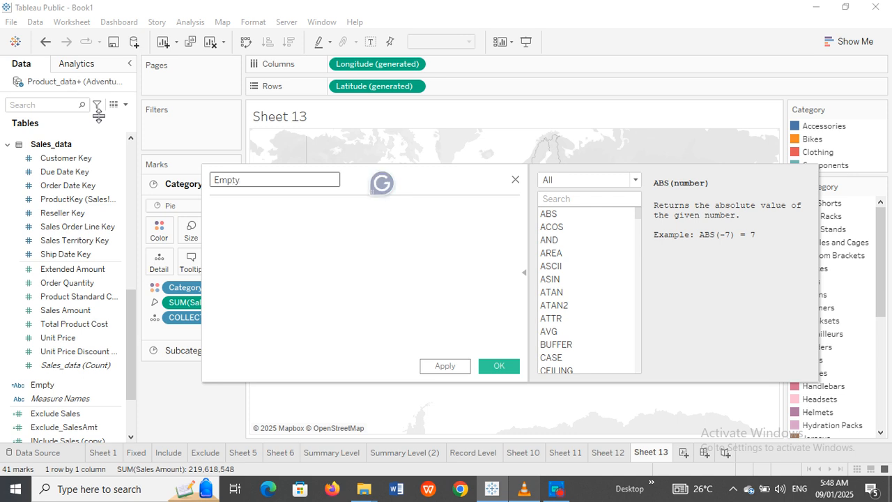
type("1")
left_click(259, 198)
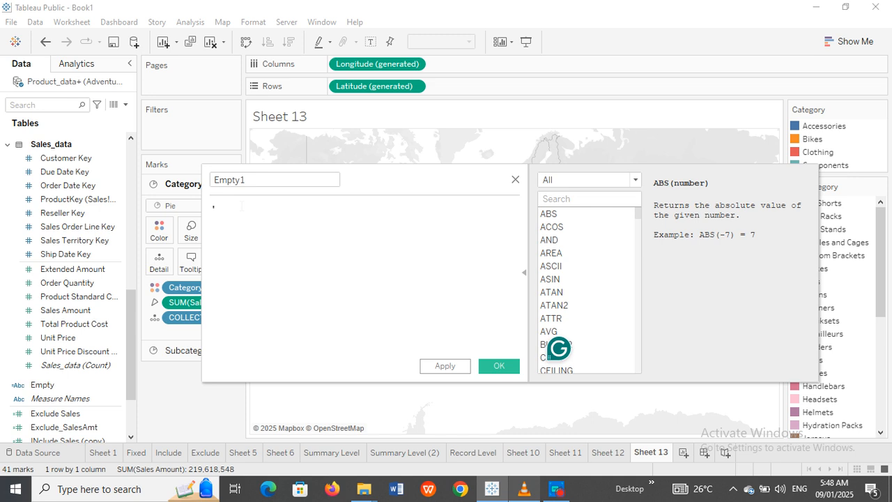
type("'Empty")
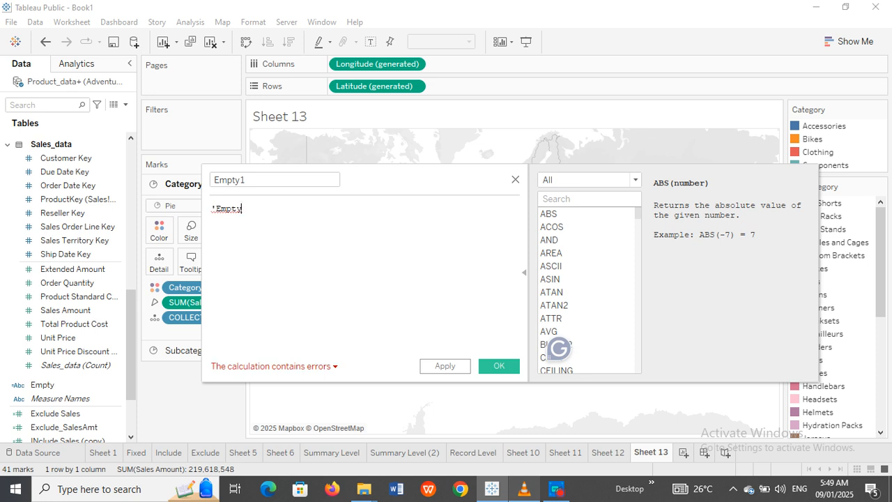
type("'")
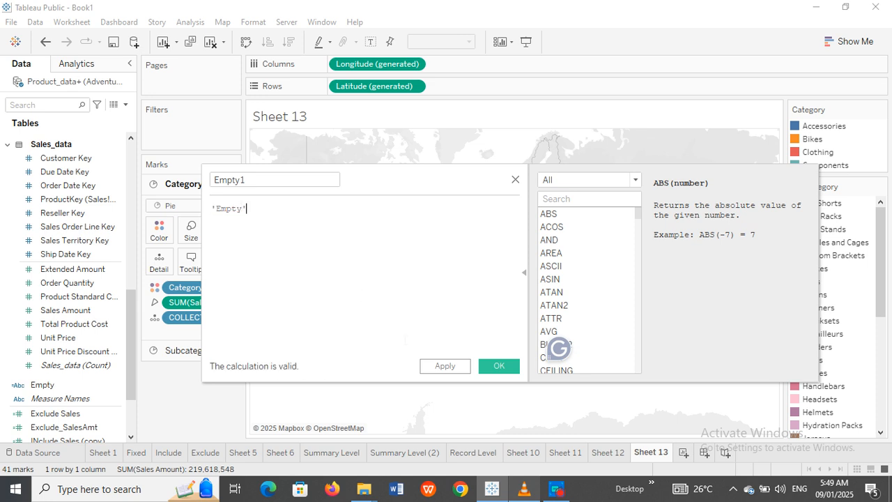
left_click(449, 365)
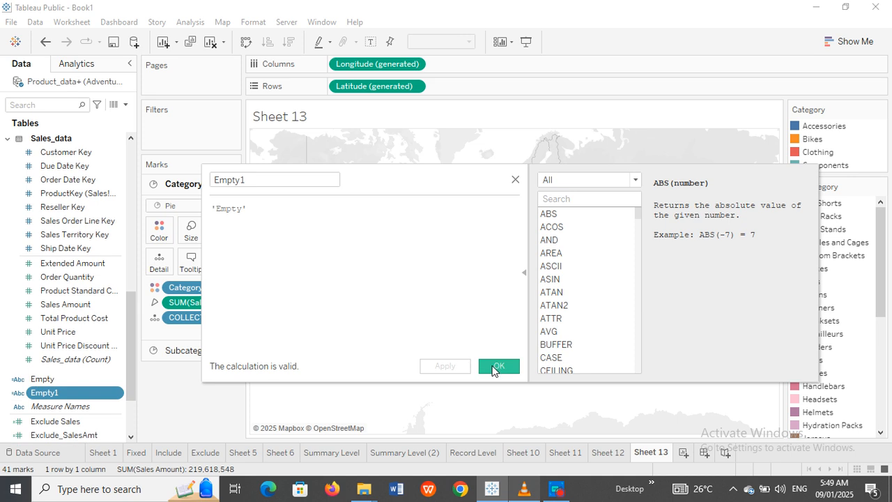
left_click(497, 367)
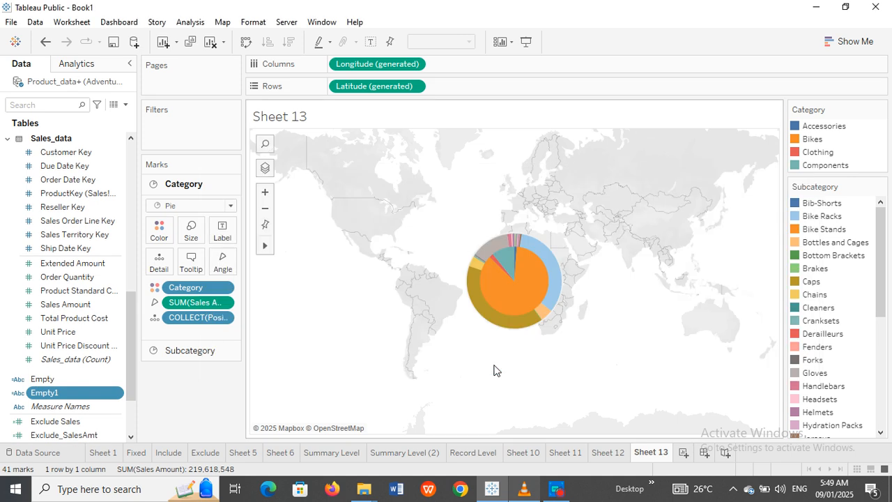
Step: Add Position1 as a third marks layer and colour it by Empty1
left_click(56, 380, "ctrl")
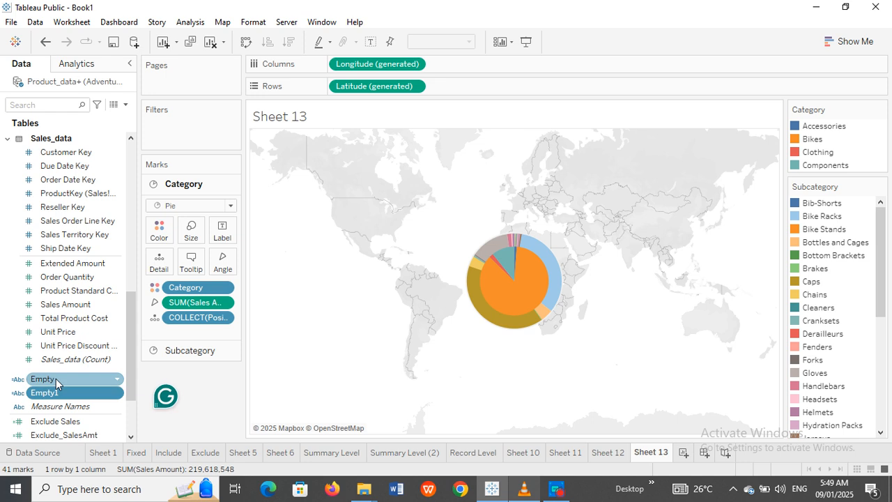
mouse_move(64, 393)
left_mouse_down()
mouse_move(385, 169)
mouse_move(293, 124)
mouse_move(426, 152)
mouse_move(382, 103)
mouse_move(364, 160)
mouse_move(76, 358)
mouse_move(20, 381)
mouse_move(56, 394)
left_mouse_up()
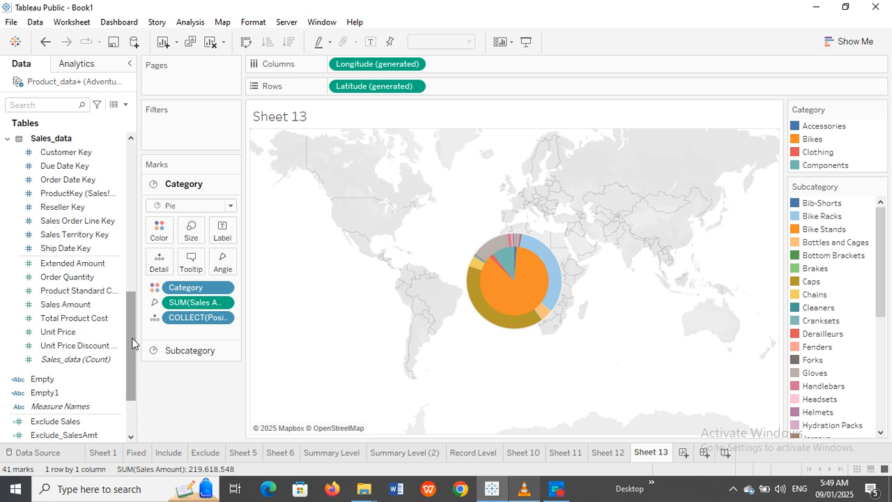
left_click_drag(134, 342, 135, 394)
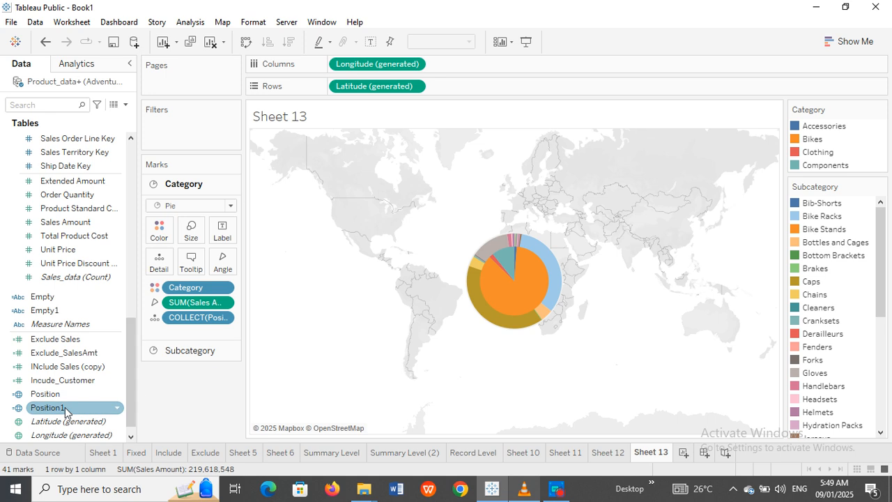
left_click_drag(68, 409, 375, 154)
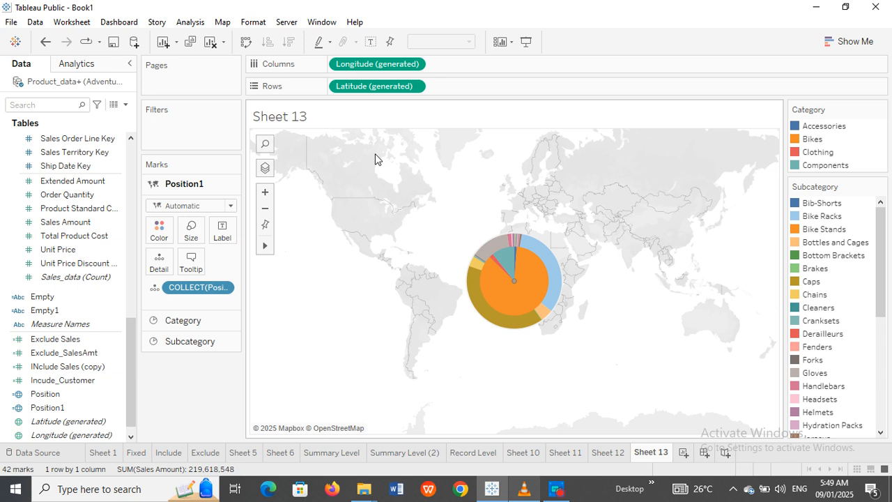
mouse_move(515, 289)
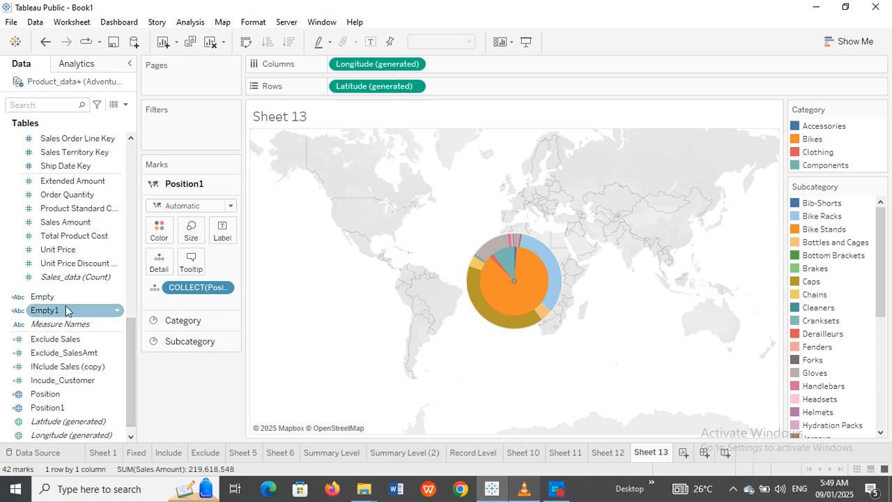
left_click_drag(49, 313, 155, 231)
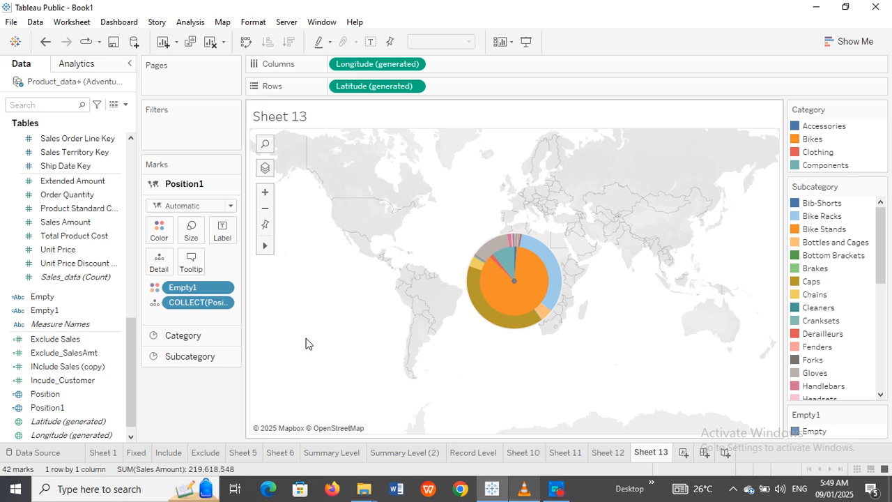
mouse_move(498, 258)
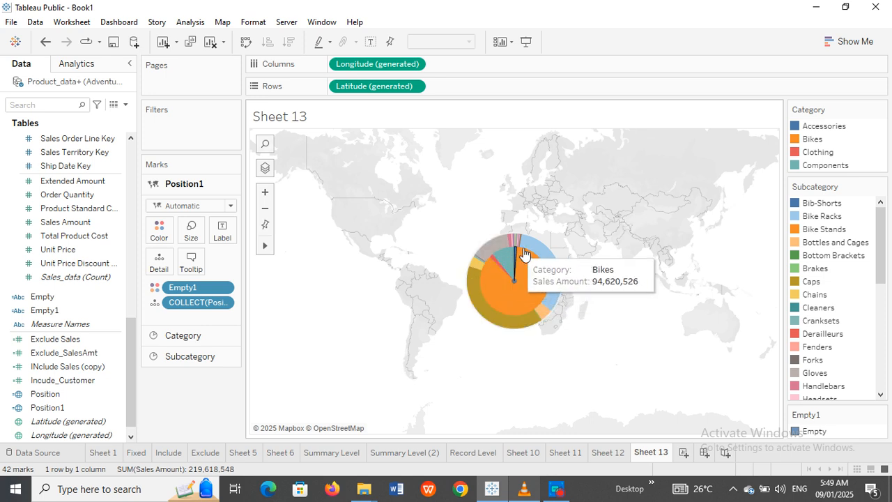
mouse_move(551, 305)
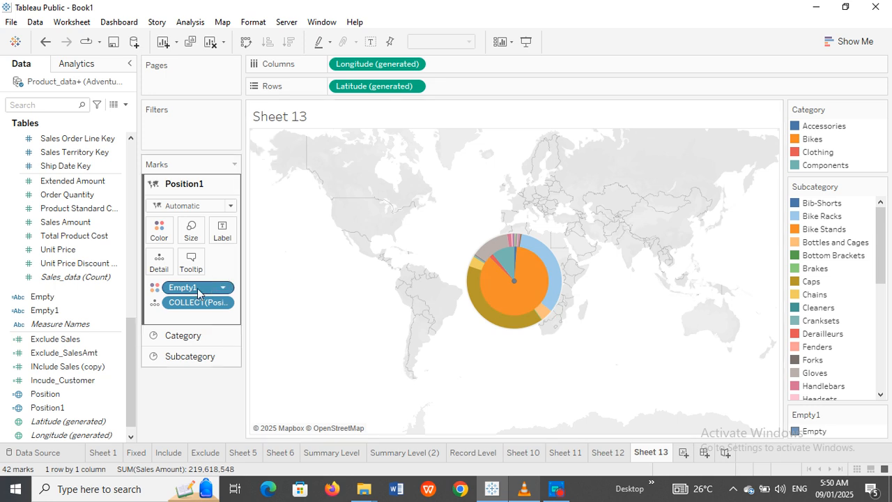
Step: Rename the third layer to Divider and place it between Category and Subcategory
double_click(192, 184)
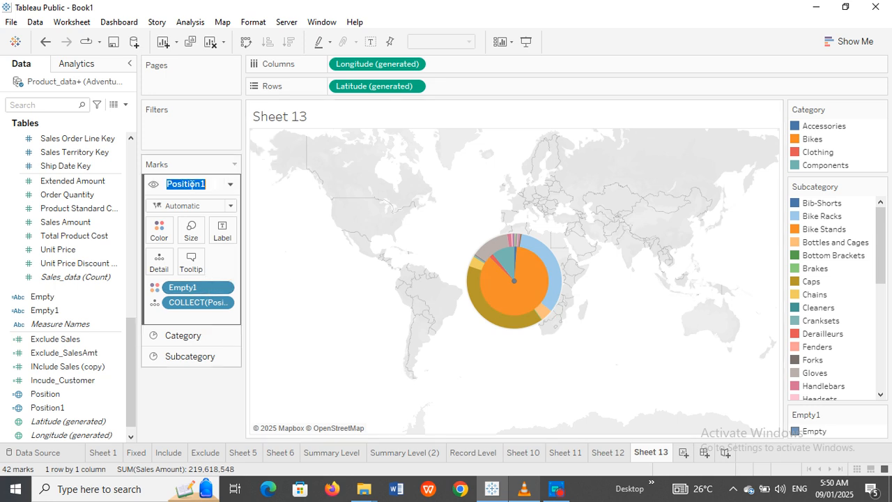
type("Di")
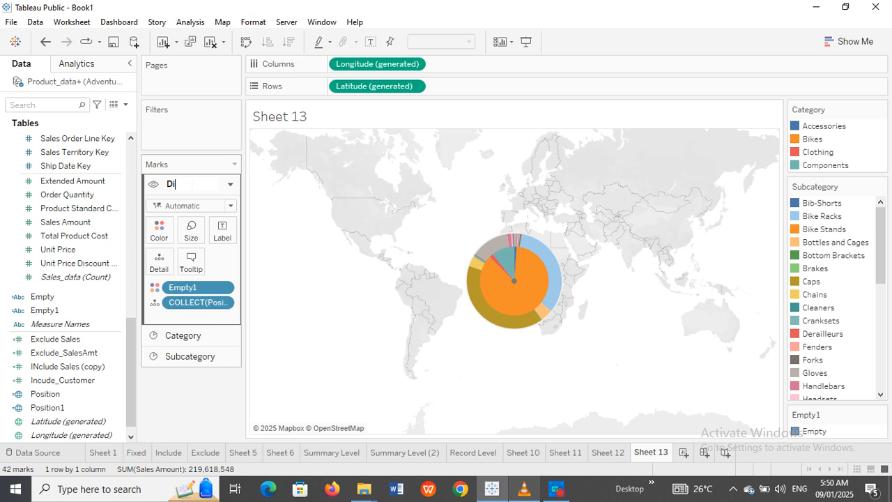
type("vider")
key("Return")
left_click_drag(193, 191, 195, 341)
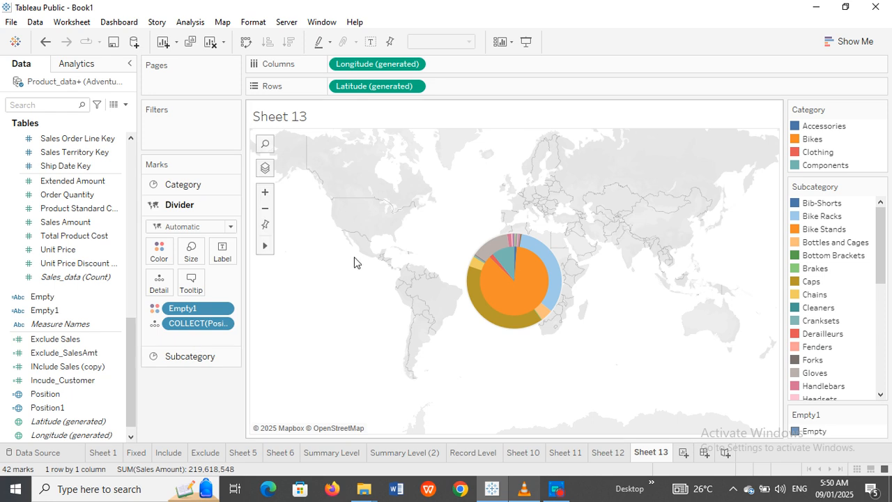
Step: Make the Divider a circle, sized just small enough that the outer Subcategory ring shows
left_click(191, 251)
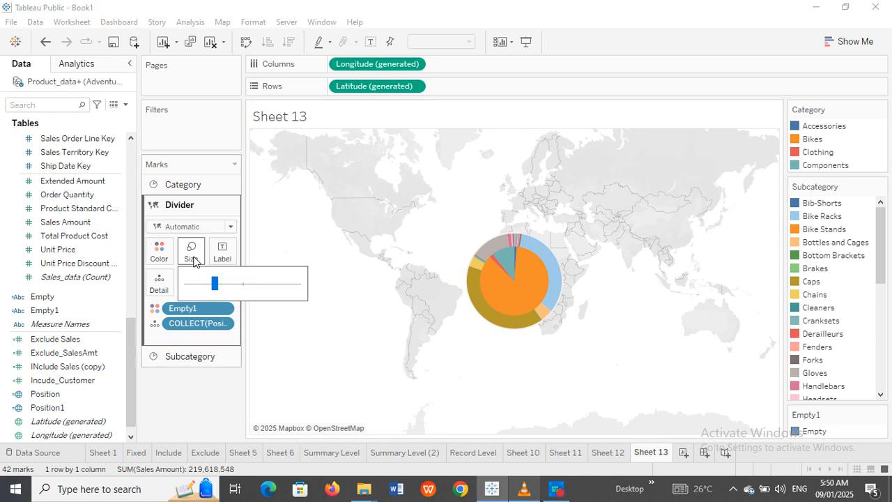
left_click_drag(218, 281, 299, 290)
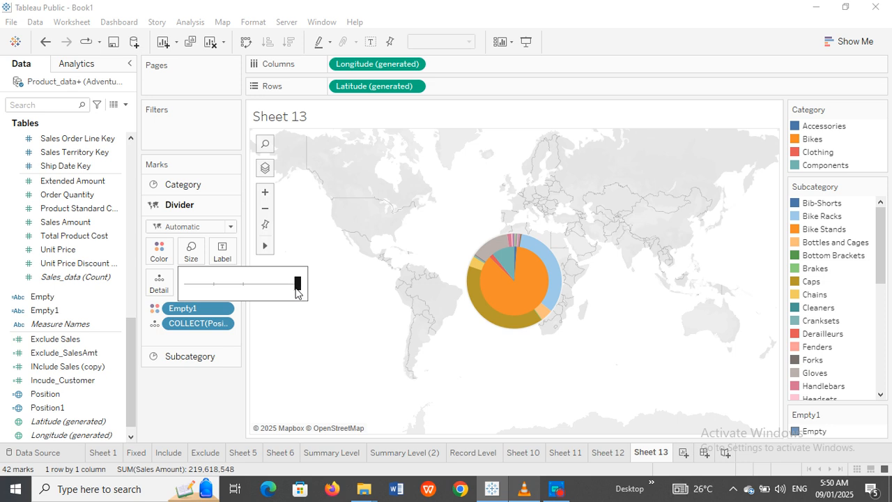
left_click(285, 333)
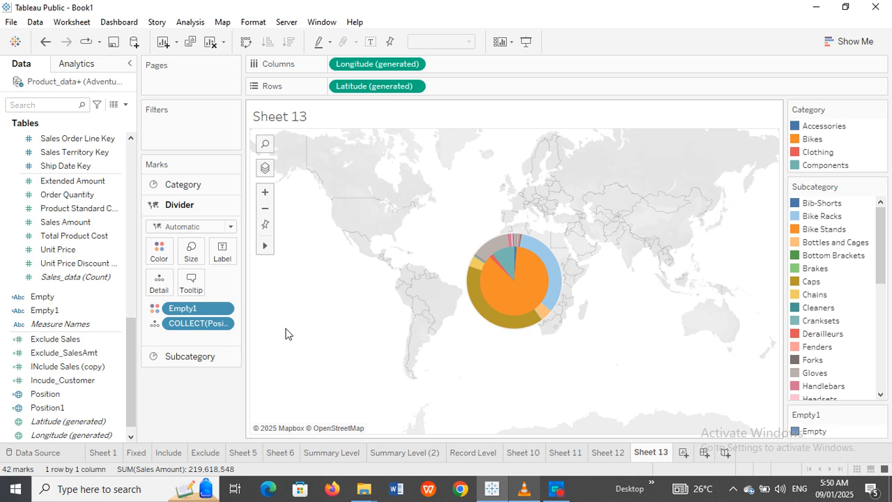
left_click(229, 228)
left_click(183, 318)
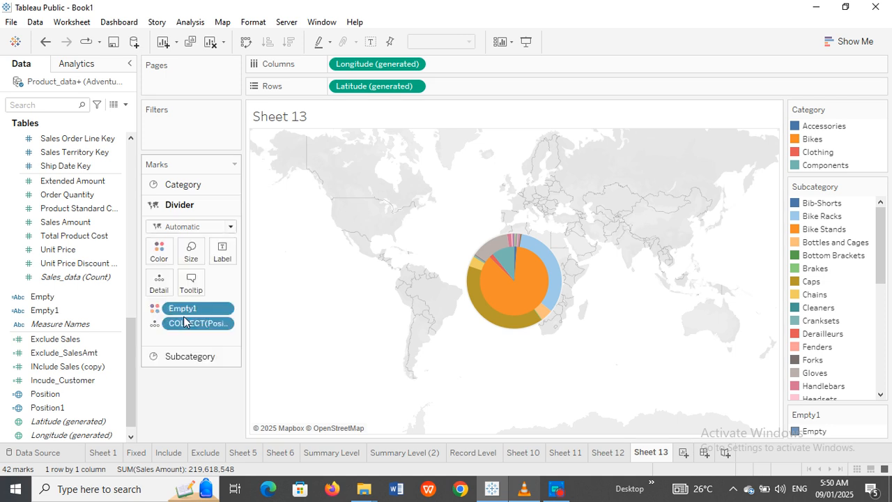
left_click(192, 256)
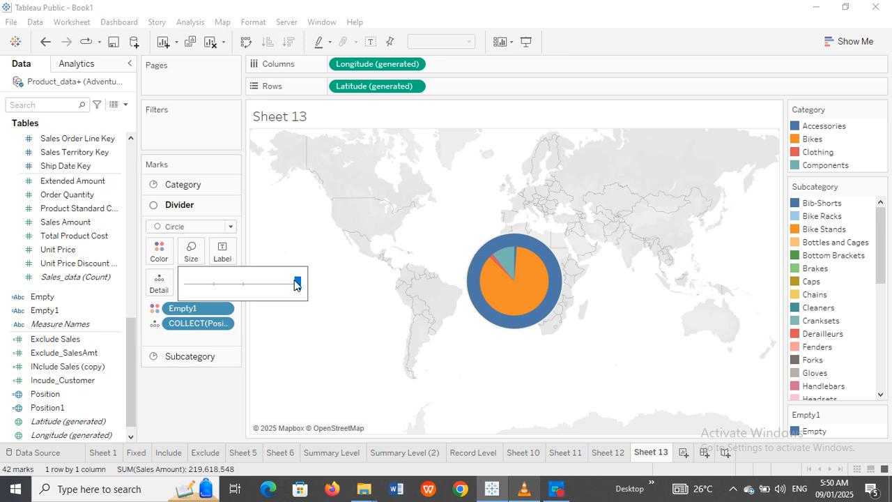
mouse_move(298, 286)
left_mouse_down()
mouse_move(281, 285)
mouse_move(295, 290)
left_mouse_up()
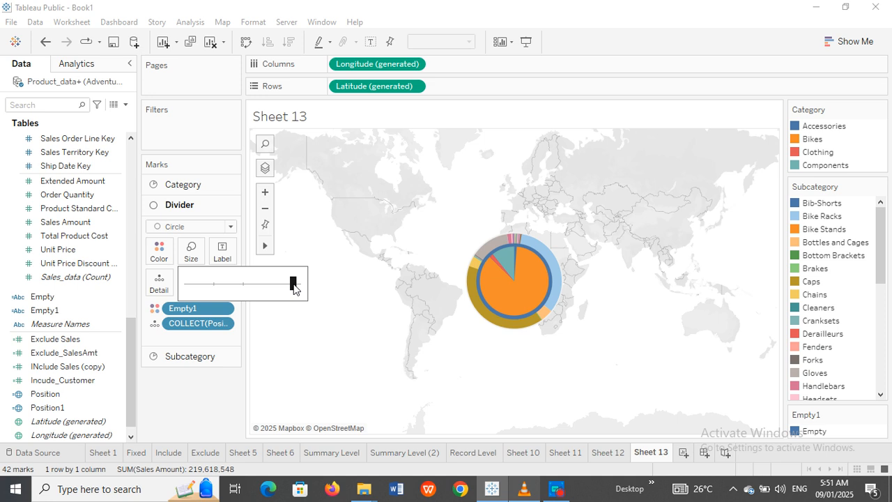
left_click(285, 329)
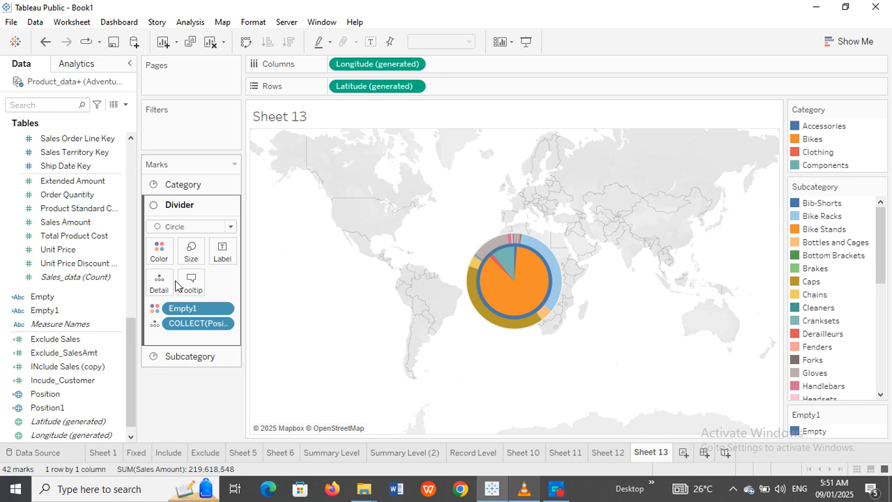
Step: In Edit Colors for Empty1, set the Empty item to green and apply it
left_click(159, 249)
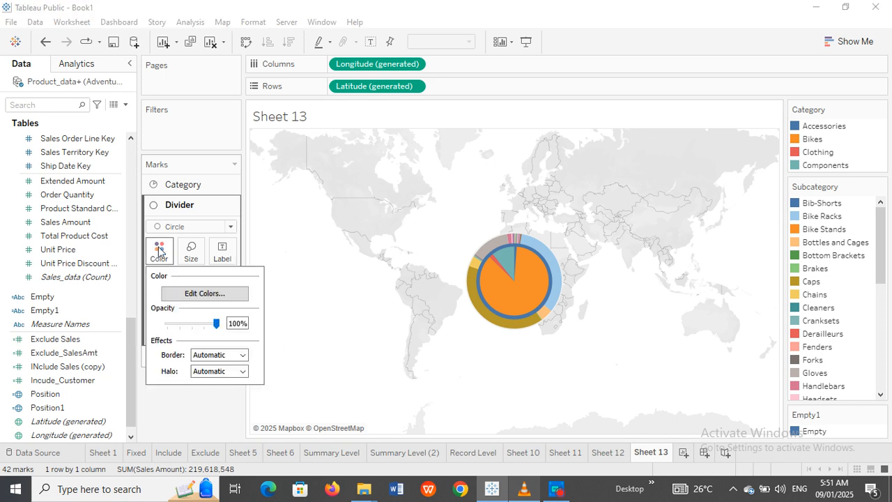
left_click(207, 292)
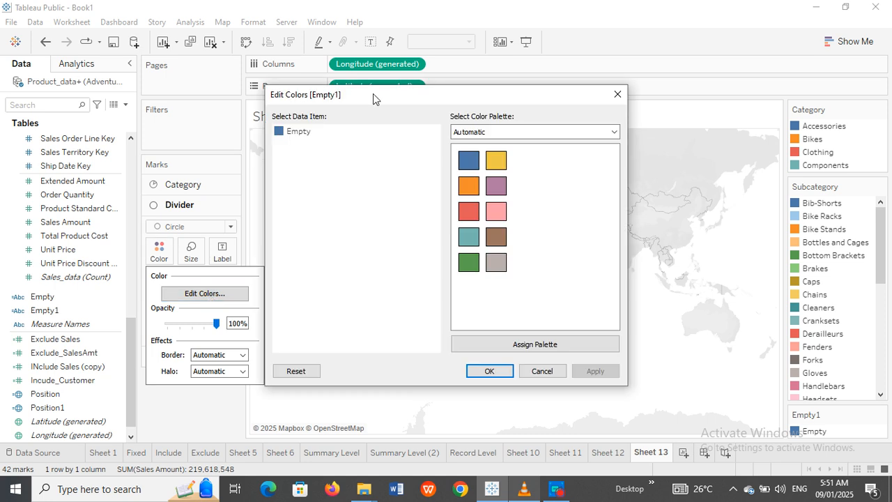
left_click_drag(372, 93, 137, 98)
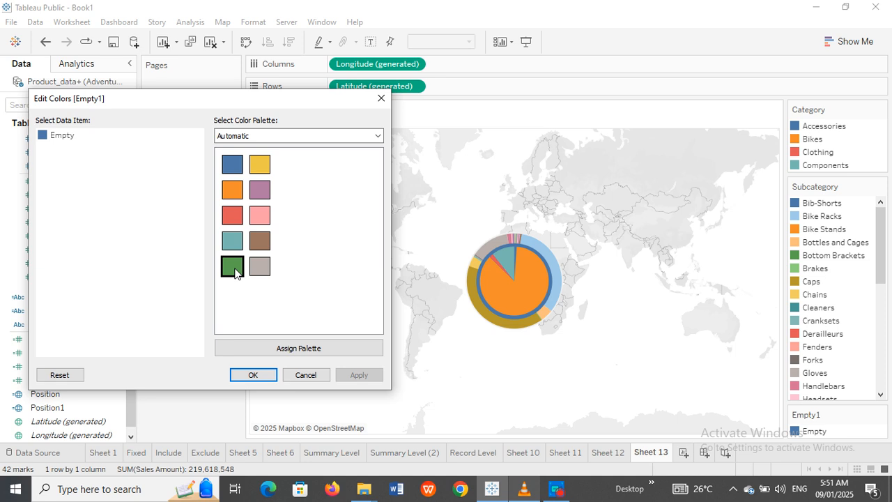
left_click(45, 139)
left_click(40, 137)
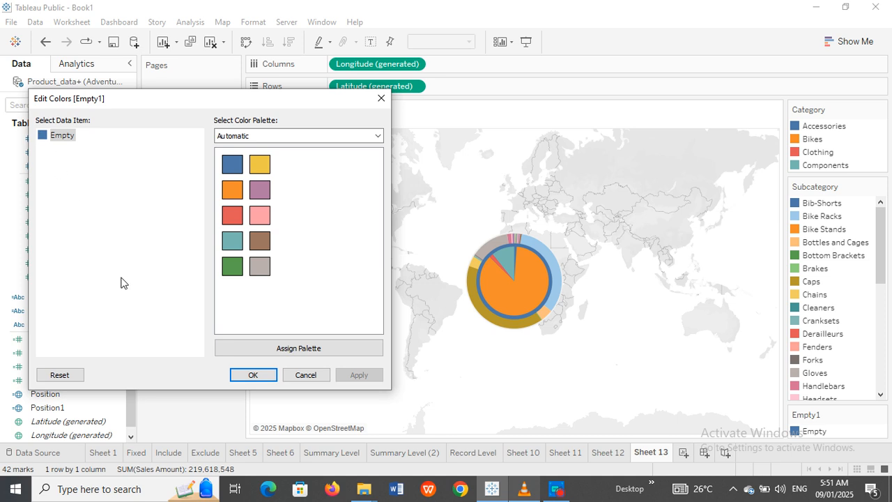
left_click(232, 266)
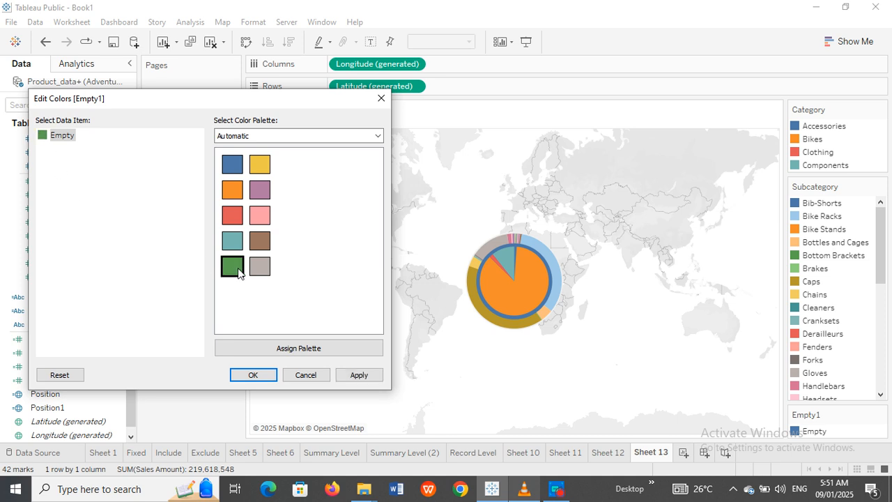
left_click(326, 348)
left_click(358, 377)
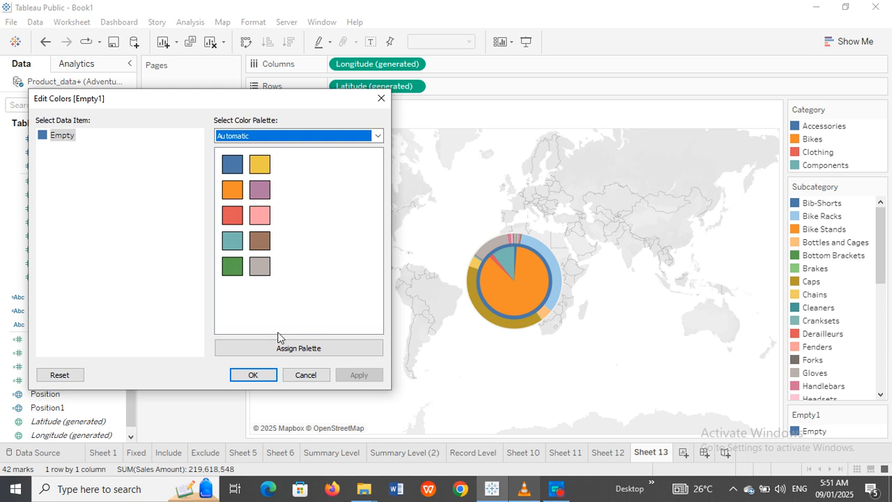
left_click(43, 135)
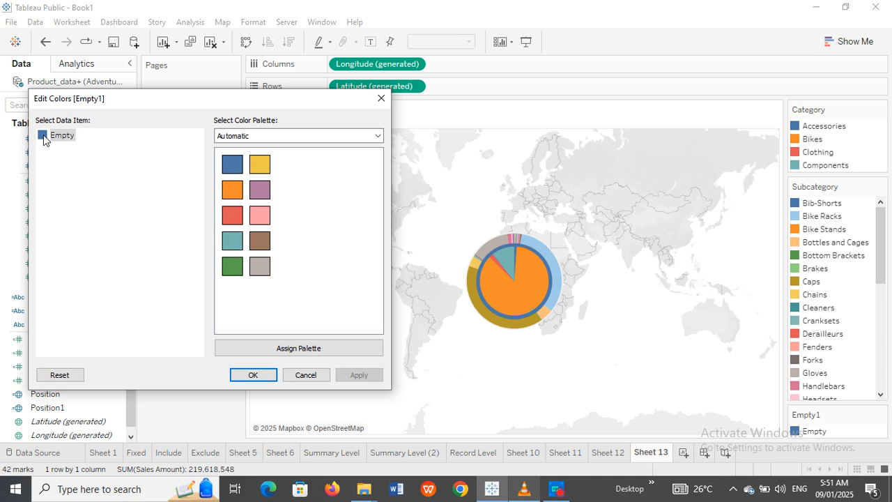
left_click(232, 267)
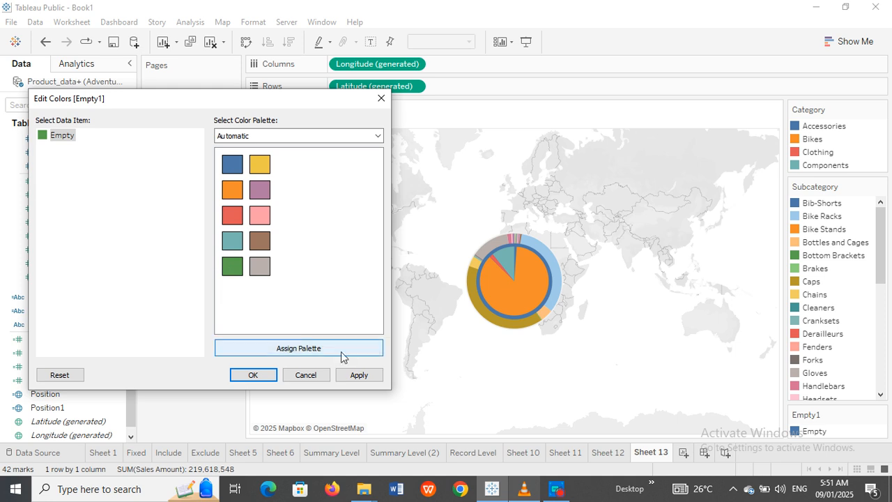
left_click(358, 376)
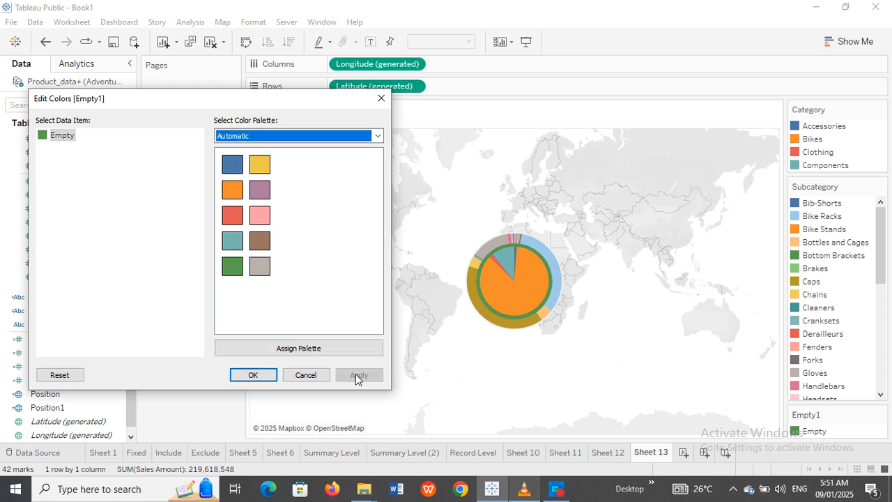
left_click(255, 375)
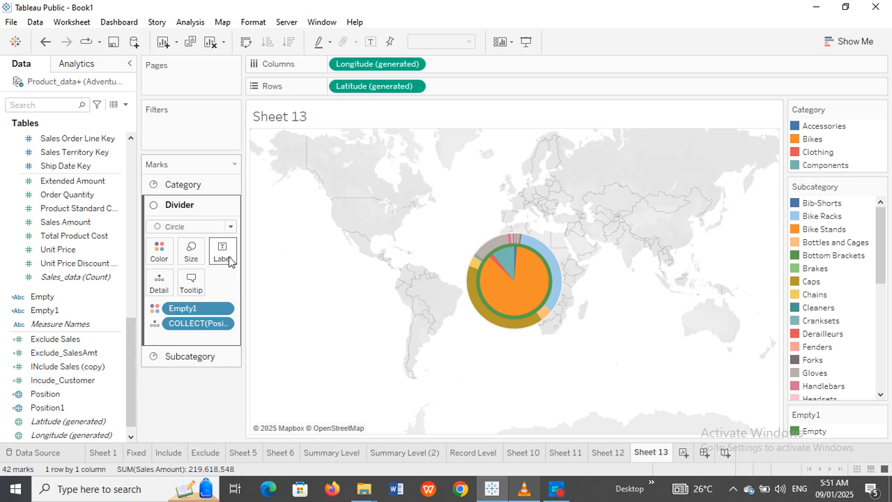
Step: Enlarge all nested pie marks, including the green divider ring, by increasing mark size three times with Ctrl+Shift+B
left_click(199, 357)
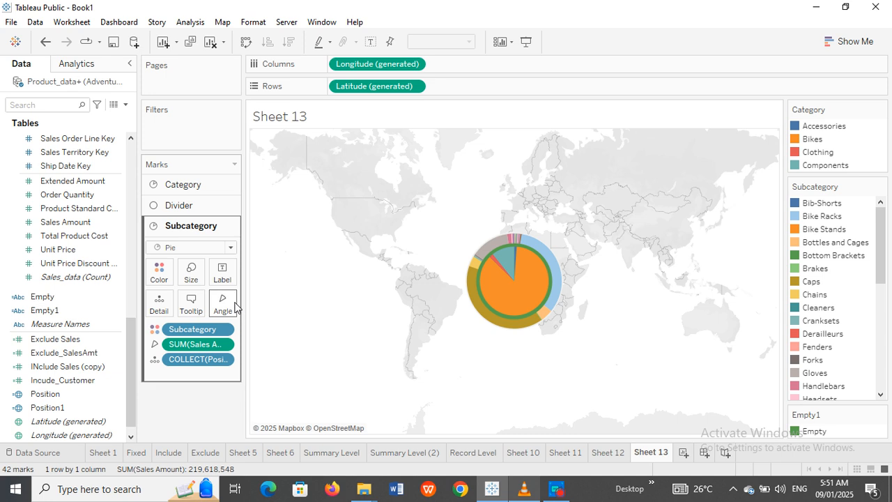
left_click(199, 278)
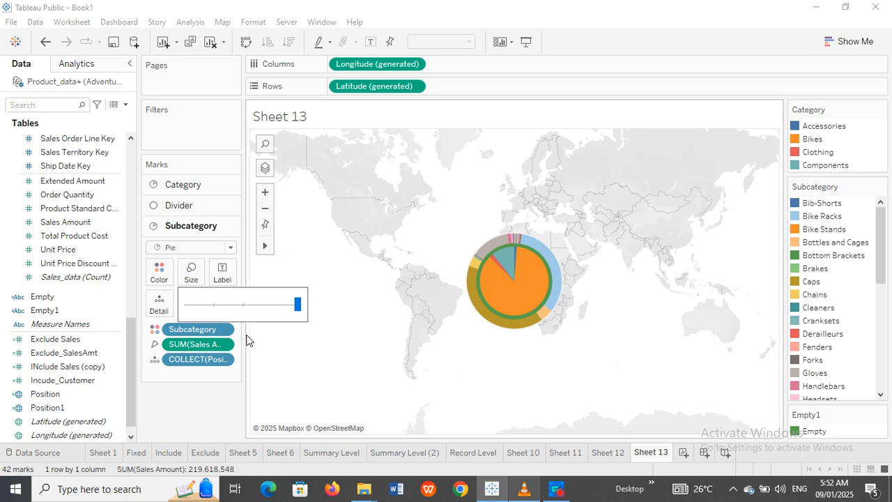
left_click(166, 400)
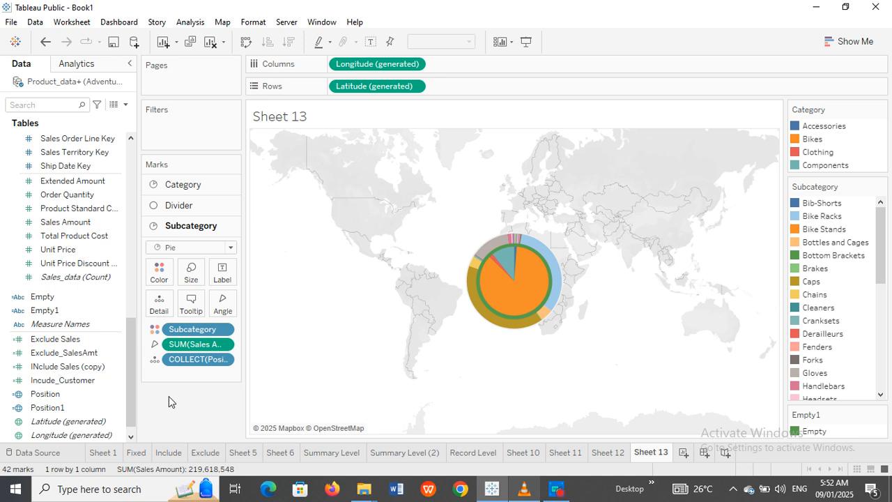
key("ctrl+shift+b")
key("ctrl+shift+b")
key("ctrl+shift+b")
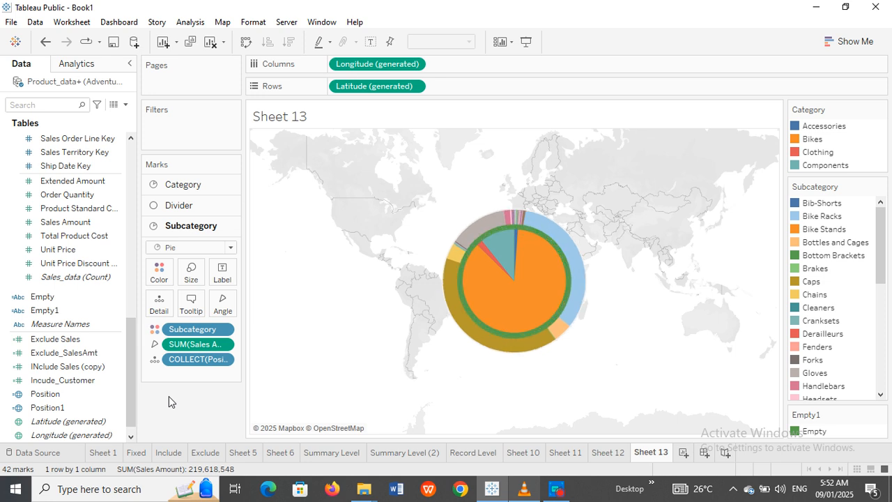
key("ctrl+shift+b")
key("ctrl+shift+b")
key("ctrl+shift+b")
key("ctrl+shift+b")
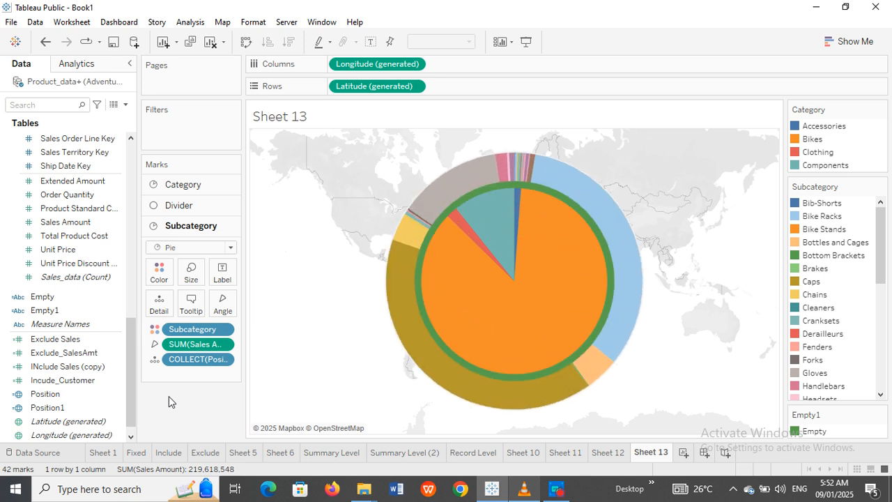
key("ctrl+shift+b")
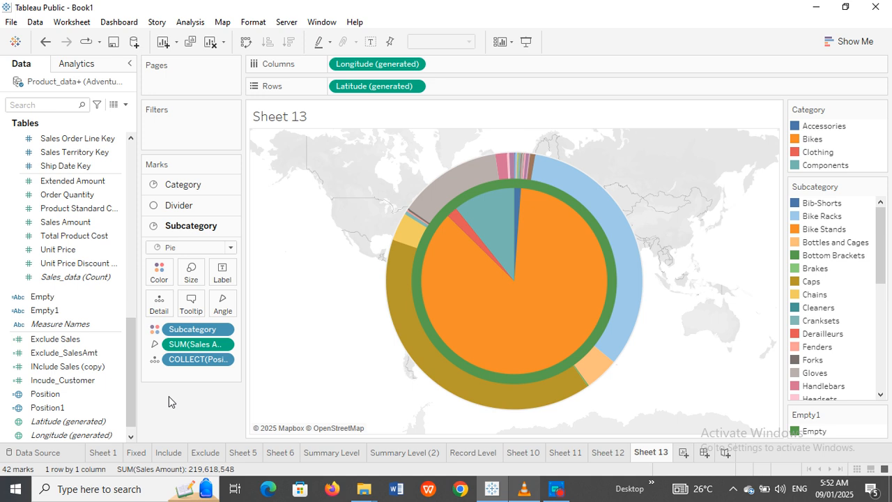
left_click(183, 205)
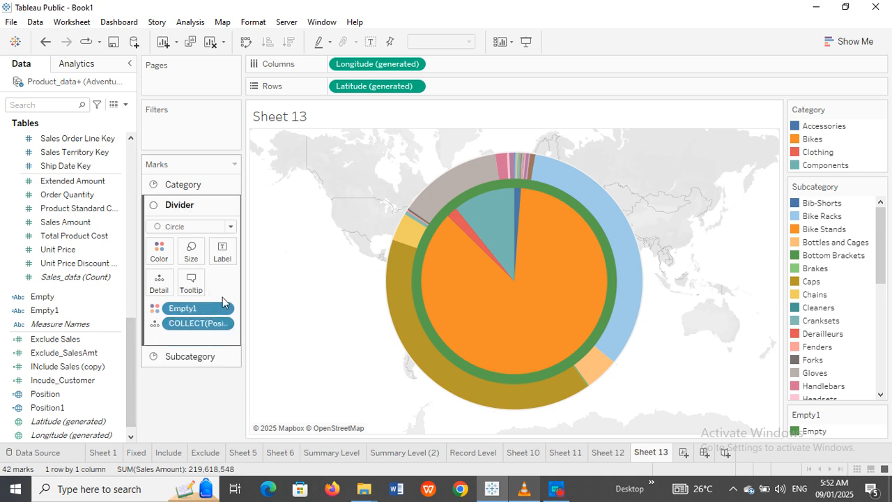
Step: Shrink the Divider circle's size slightly so the green band becomes a thin ring
left_click(190, 262)
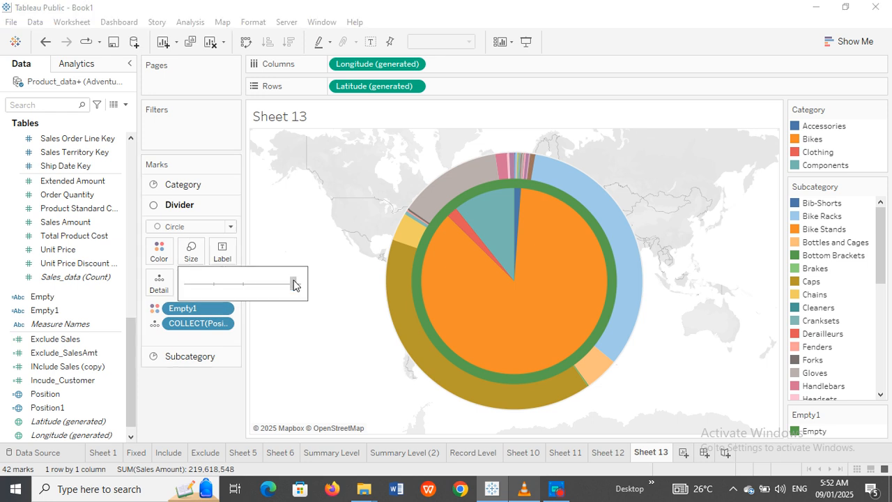
left_click_drag(293, 284, 293, 285)
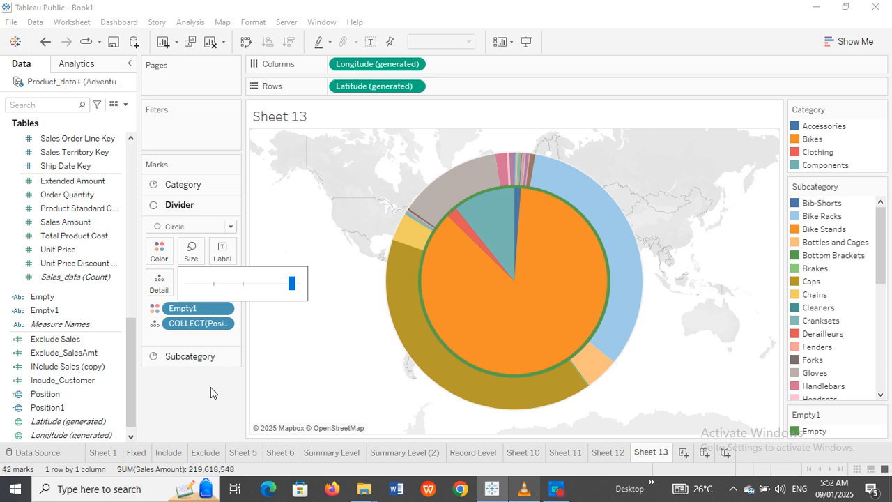
left_click(211, 387)
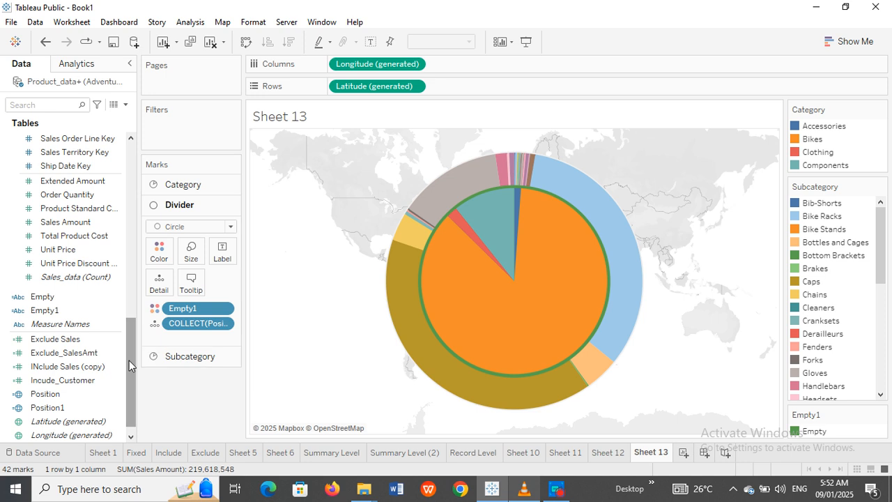
Step: Add Position1 as a new marks layer and put Empty1 on its marks
left_click(47, 311)
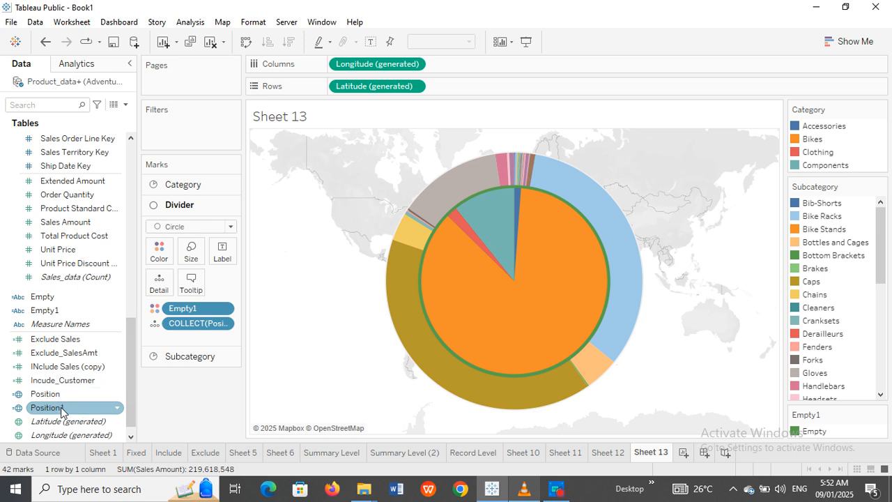
left_click_drag(61, 407, 374, 159)
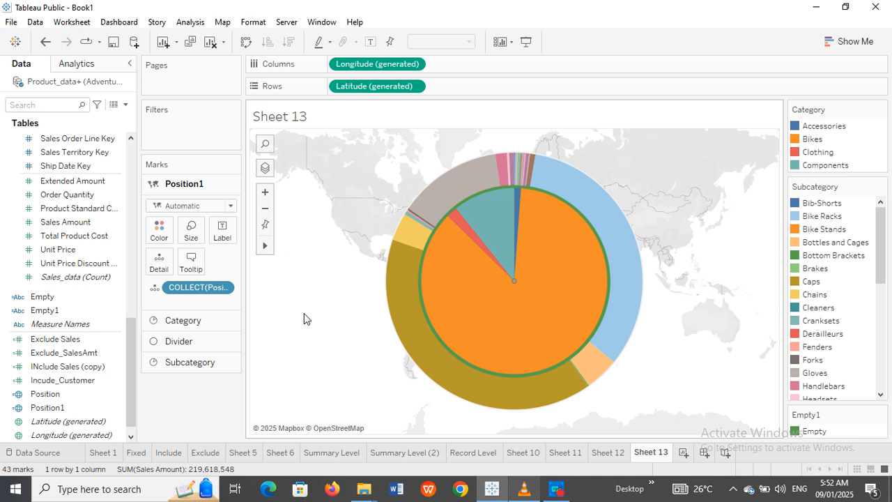
left_click_drag(48, 310, 159, 231)
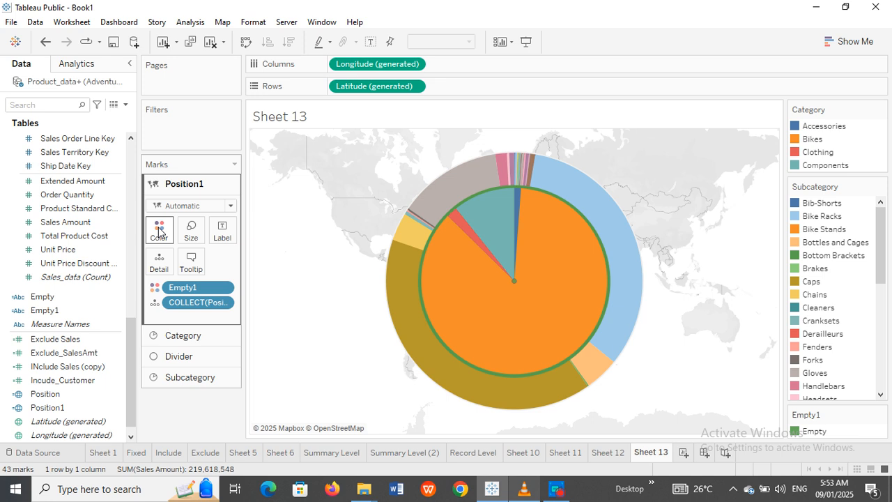
Step: Rename the Position1 marks layer to 'Inside'
double_click(191, 185)
type("Inside")
key("Return")
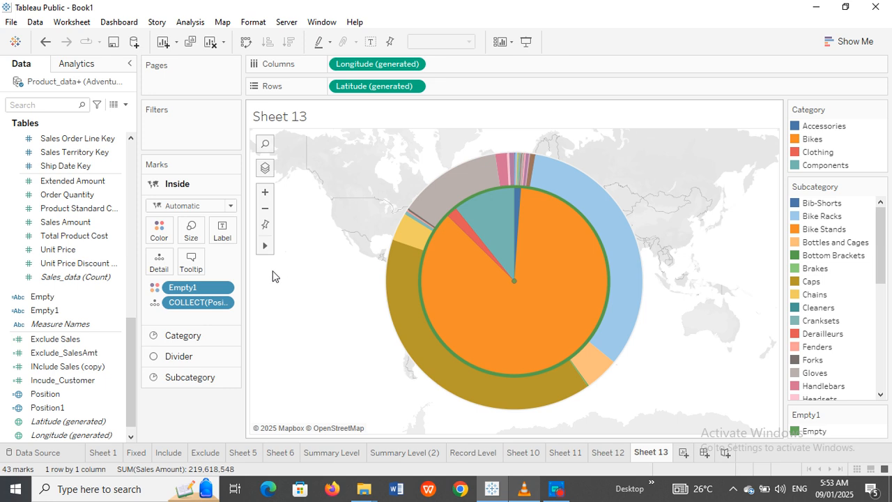
Step: Set the Inside layer's mark type to Circle and enlarge the green centre circle with the Size slider
left_click(189, 239)
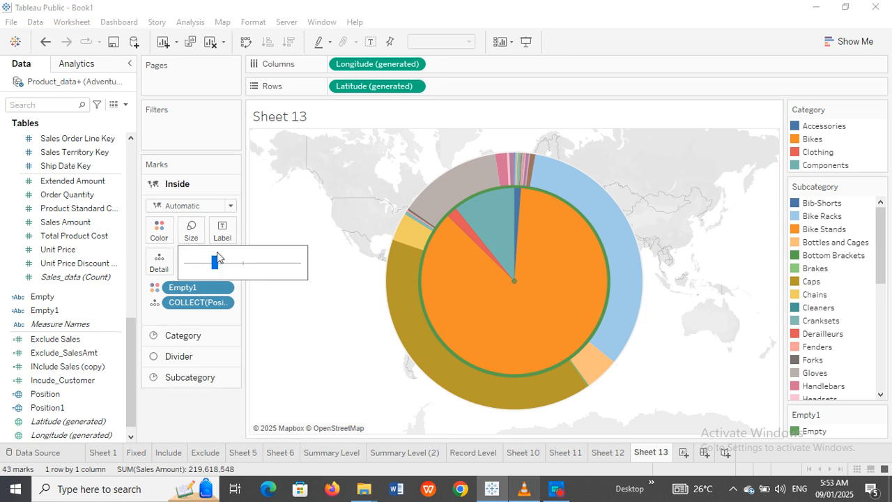
left_click(235, 262)
left_click(229, 206)
left_click(175, 294)
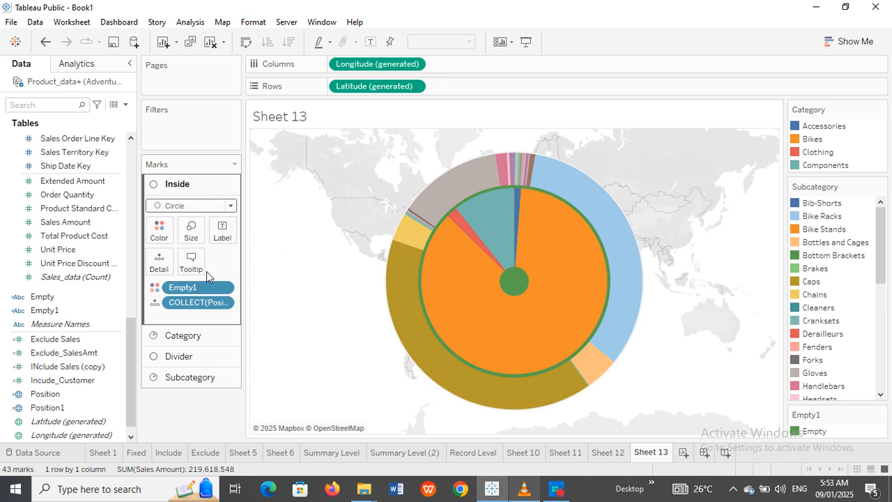
left_click(190, 238)
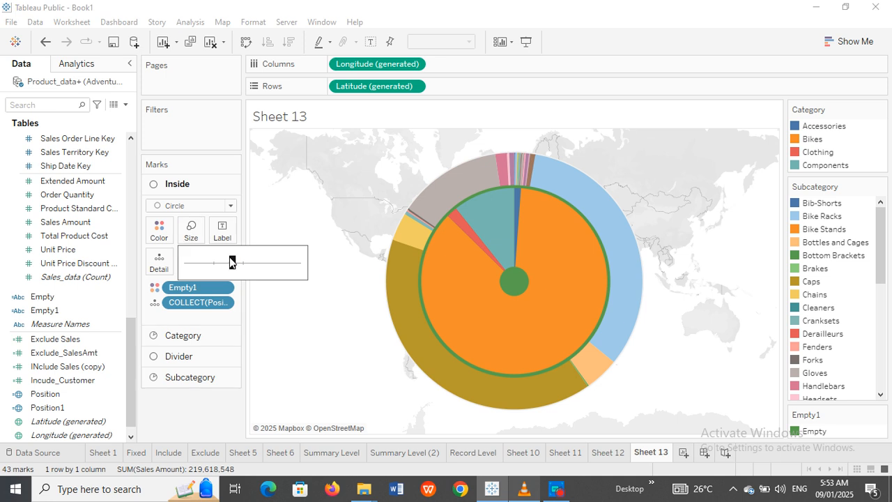
left_click_drag(235, 262, 255, 262)
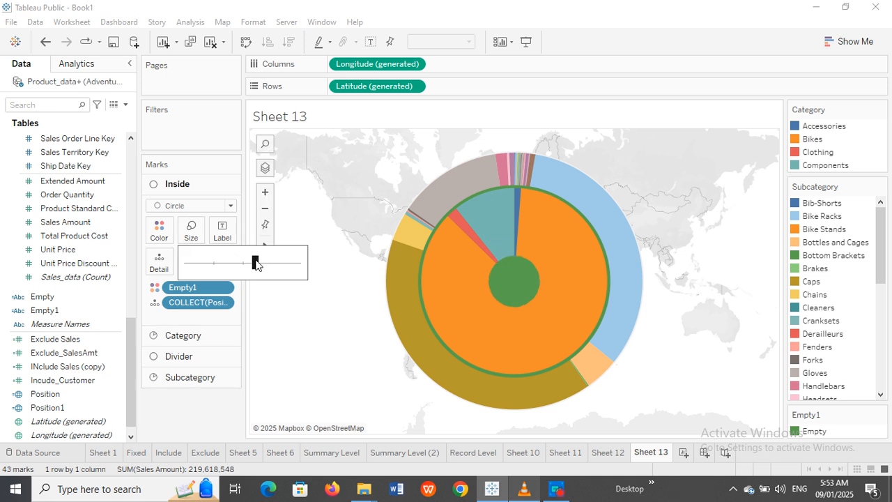
left_click_drag(255, 263, 262, 264)
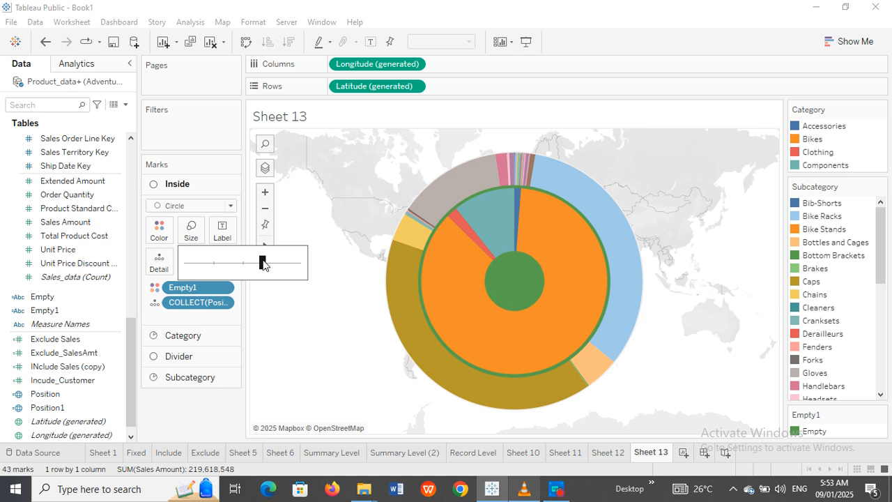
left_click(160, 233)
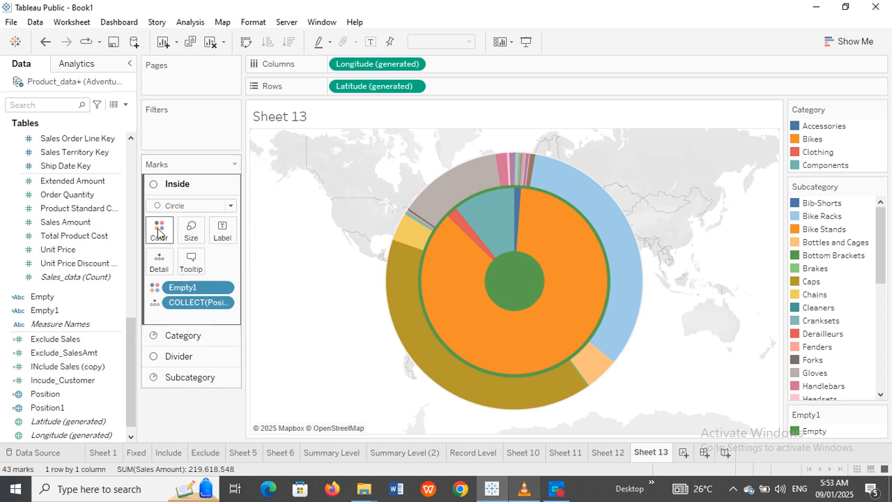
Step: Give Empty a dark brown from the Orange palette, recolouring the centre circle and divider ring
left_click(192, 273)
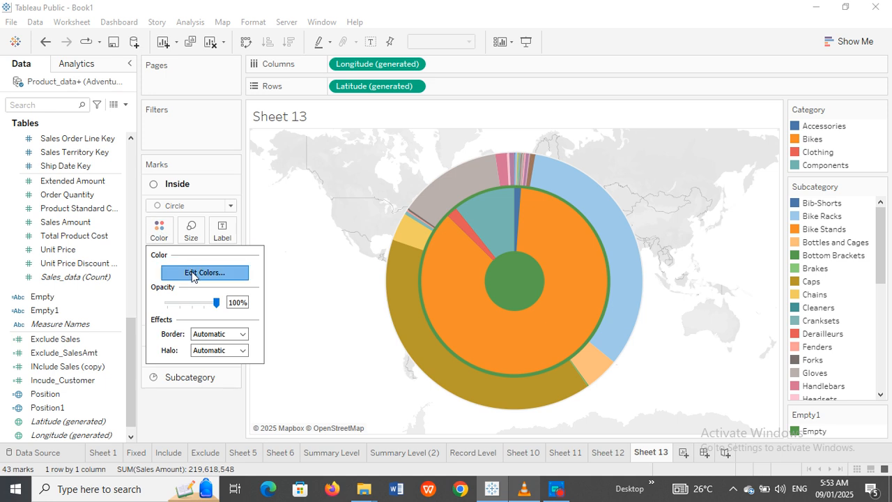
left_click_drag(405, 97, 173, 92)
left_click(369, 128)
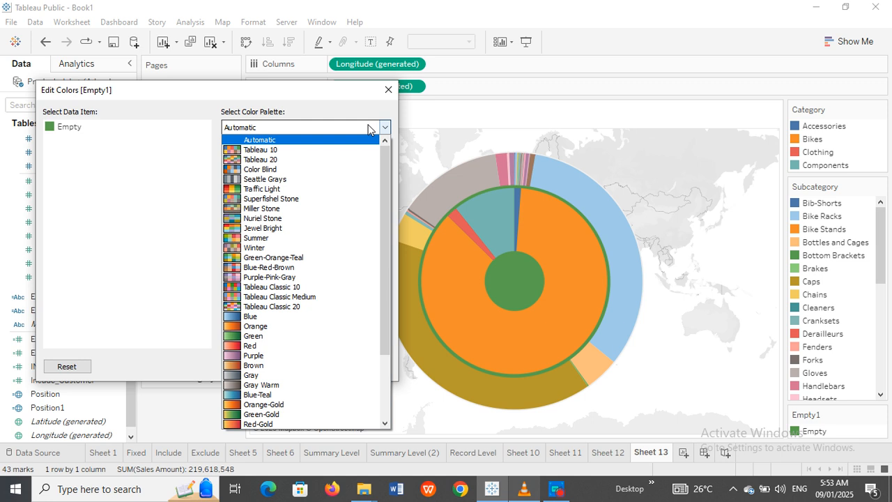
left_click(277, 210)
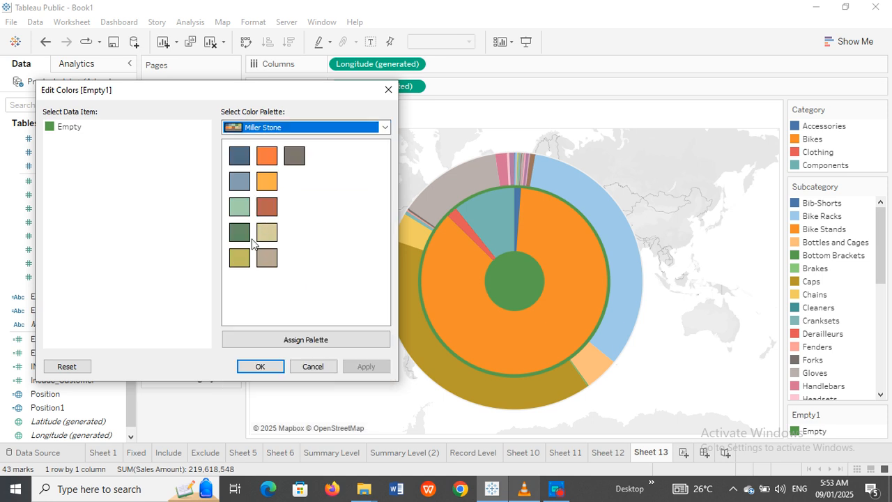
left_click(384, 128)
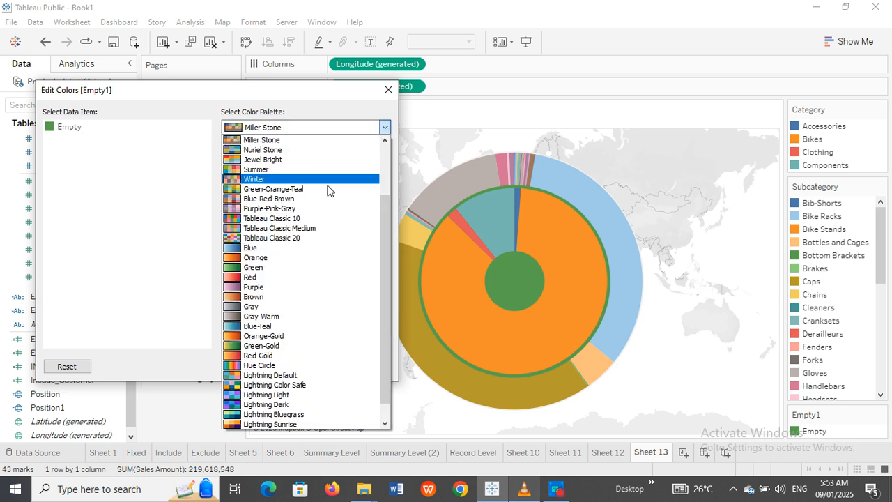
left_click(282, 258)
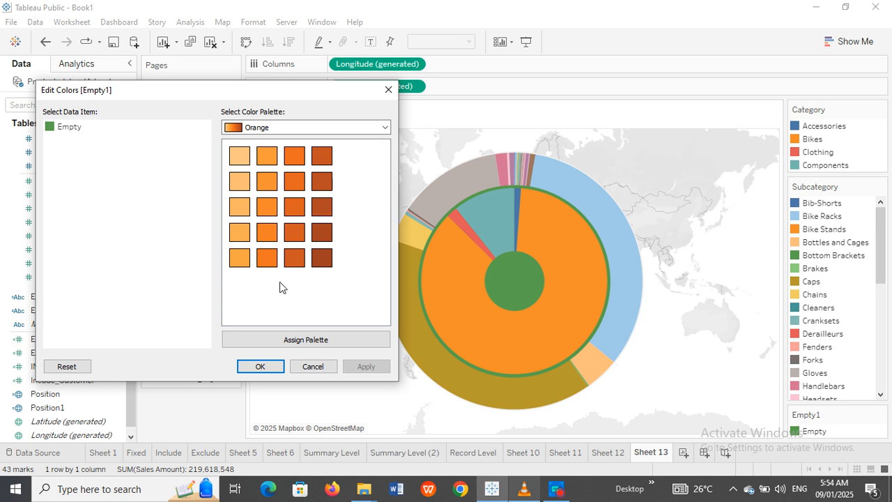
left_click(49, 130)
left_click(324, 240)
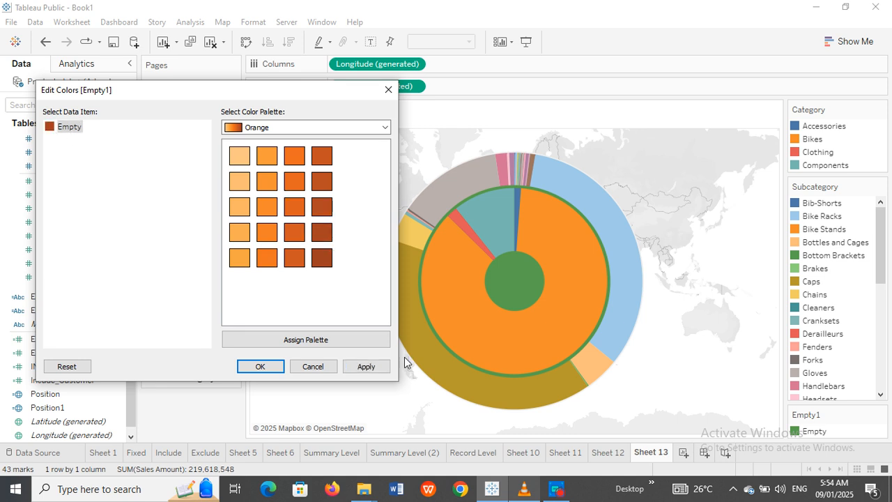
left_click(368, 366)
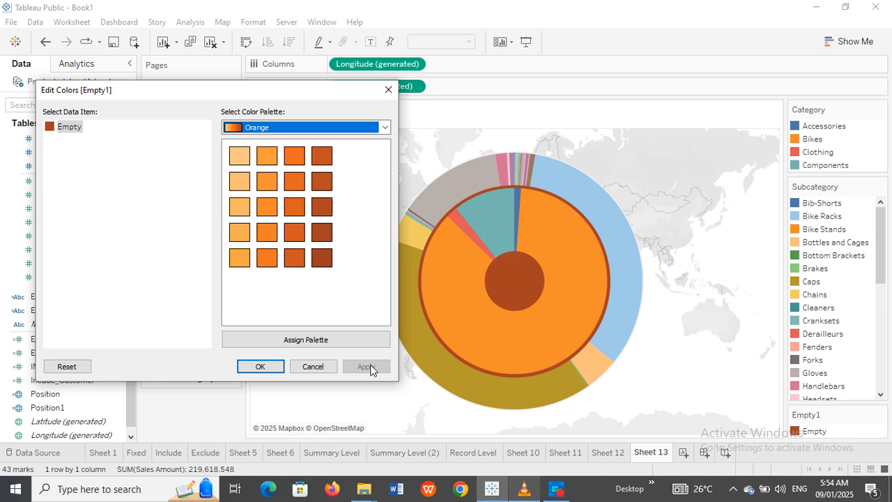
left_click(260, 367)
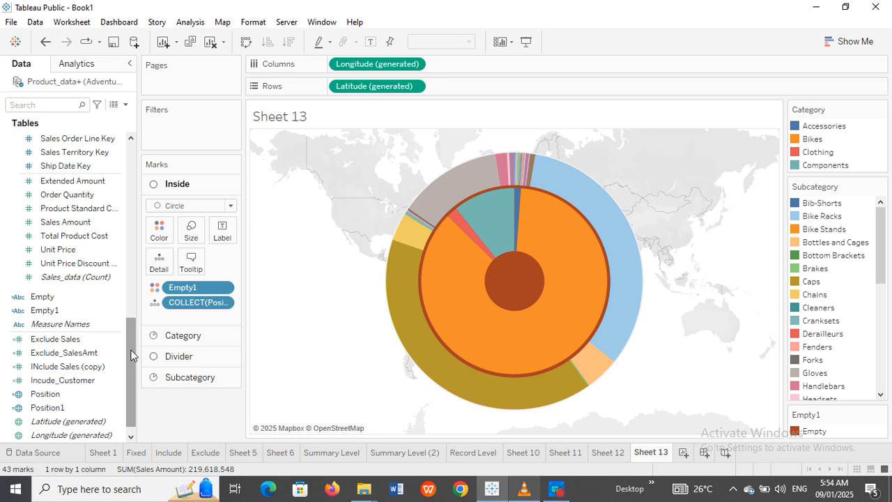
left_click_drag(130, 356, 131, 342)
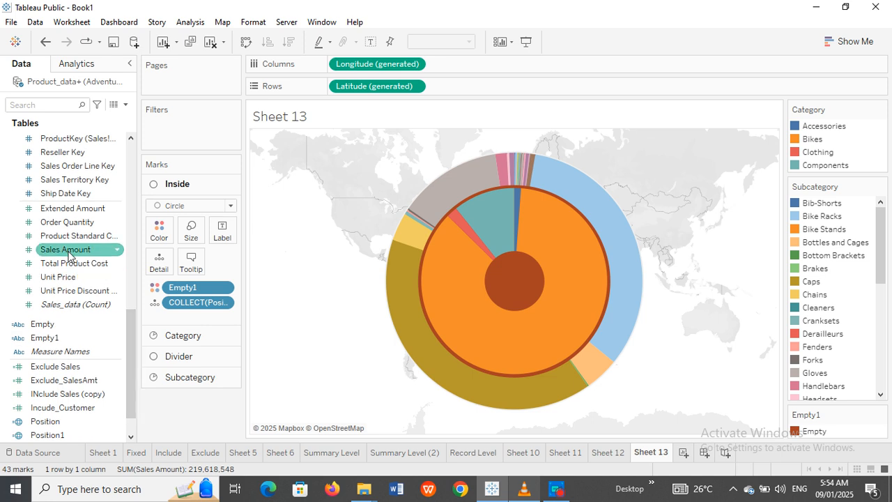
Step: Add Sales Amount to the Inside layer and use SUM(Sales Amount) as its label
left_click_drag(68, 255, 154, 260)
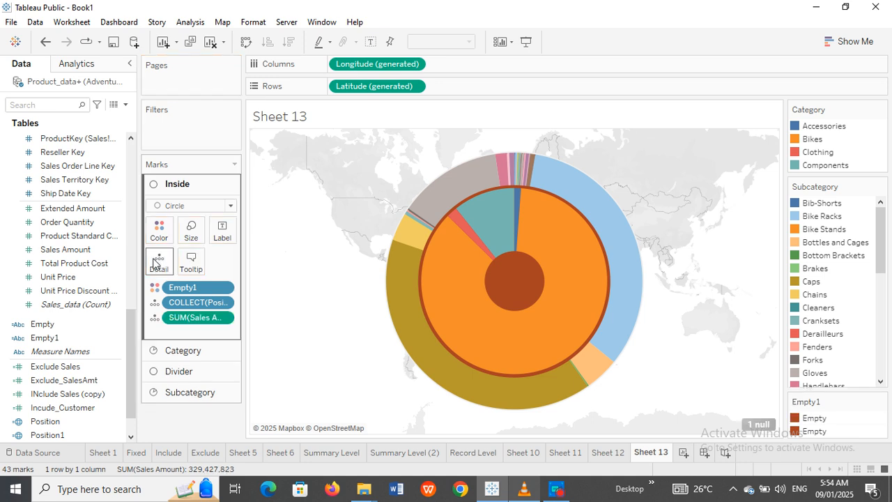
left_click(224, 318)
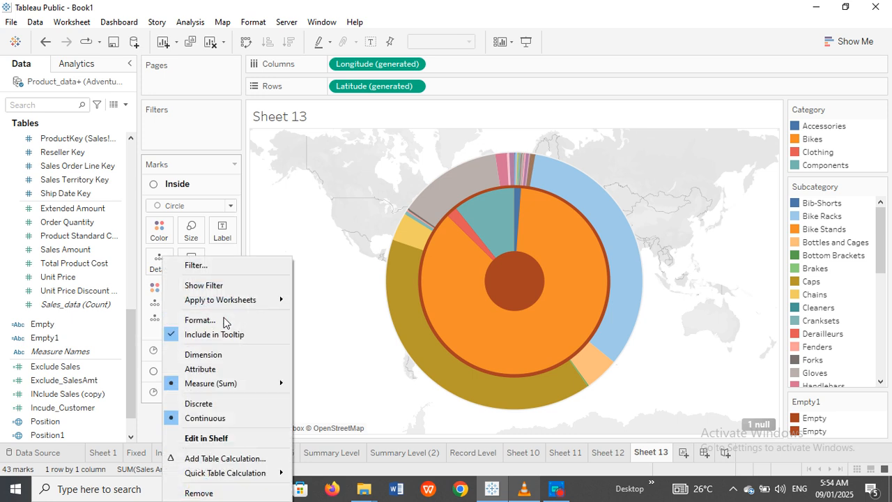
left_click(285, 243)
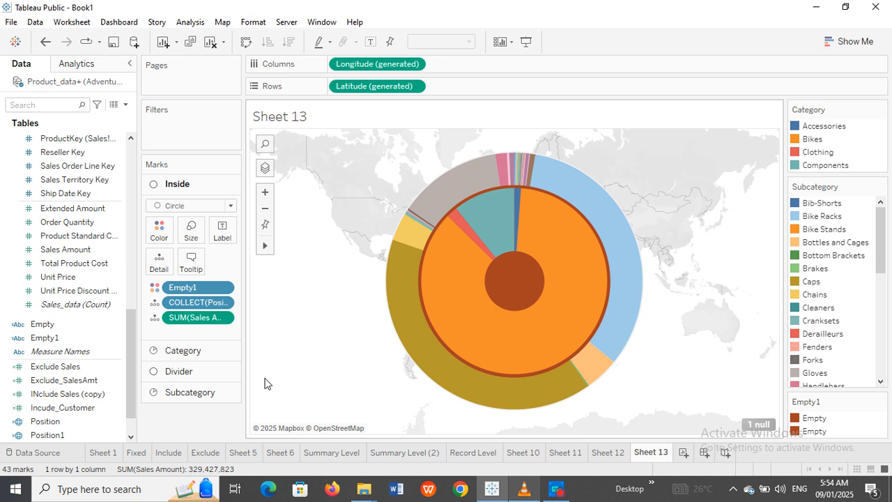
left_click_drag(174, 319, 218, 231)
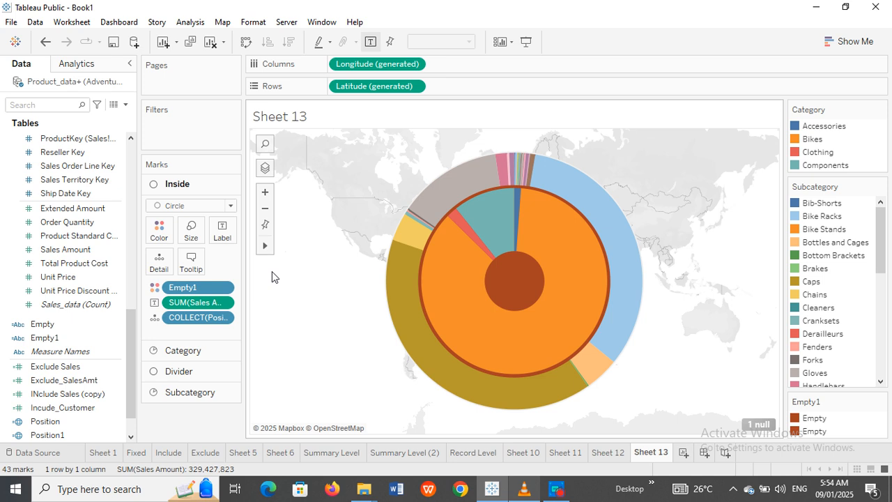
Step: Make the centre circle's SUM(Sales Amount) label text bold in the label editor
left_click(220, 232)
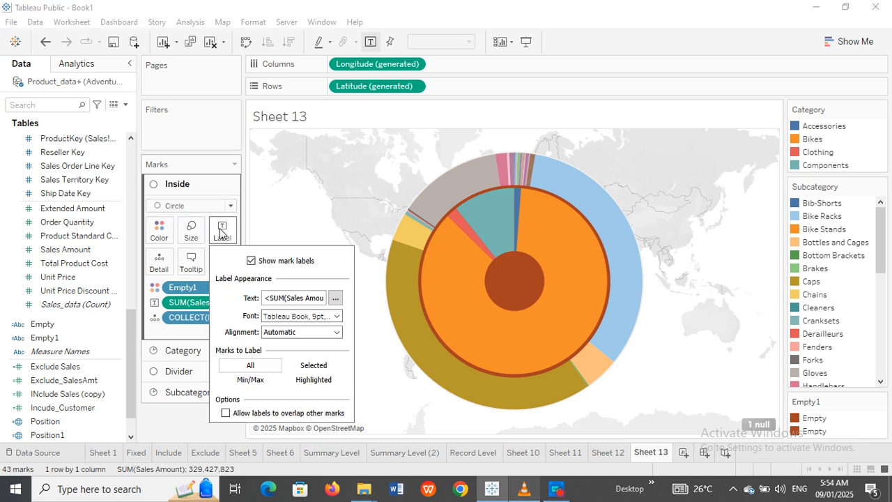
left_click(335, 297)
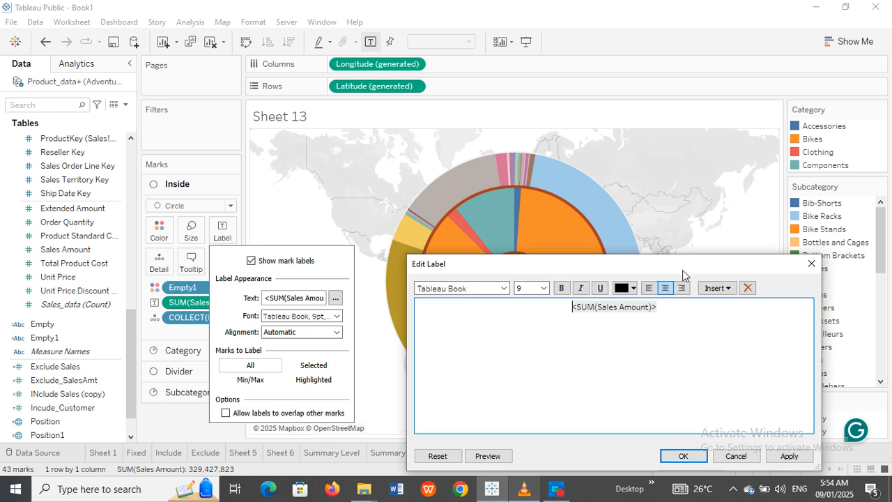
left_click_drag(686, 264, 214, 171)
key("ctrl+a")
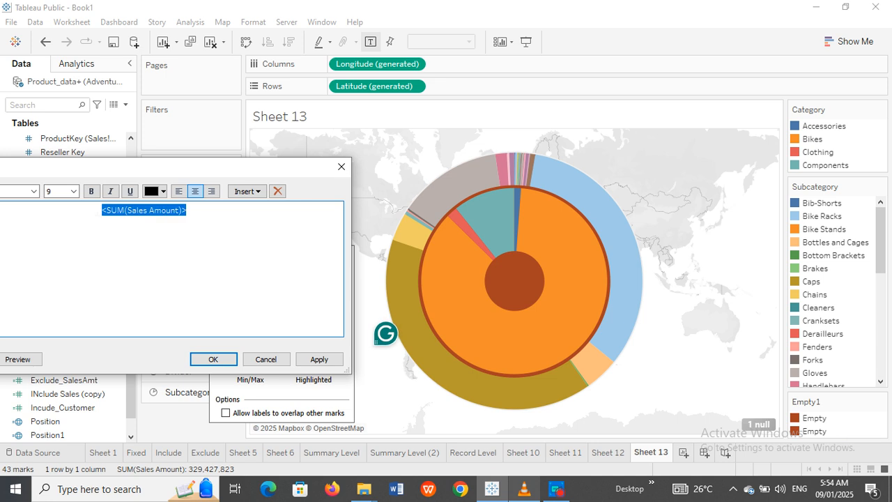
left_click(92, 191)
left_click_drag(133, 170, 219, 167)
Step: Set the label to size 11 and white, then remove SUM(Sales Amount) from the Inside layer
left_click(159, 189)
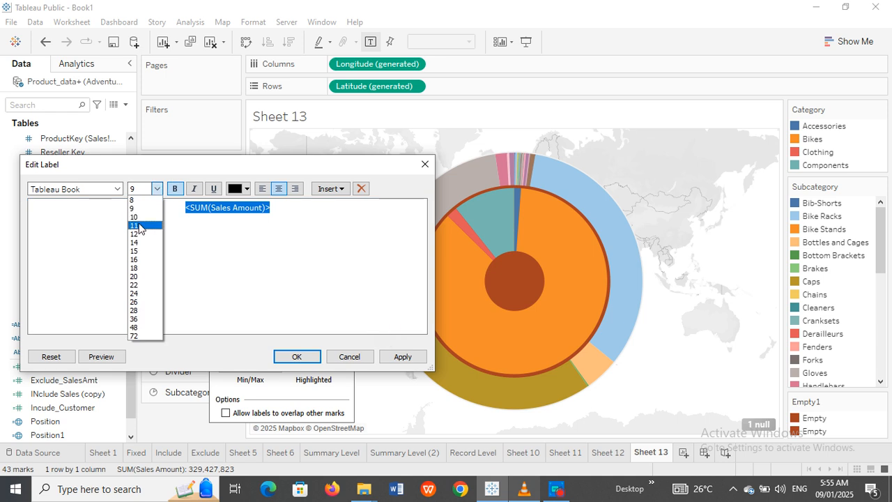
left_click(140, 225)
left_click(246, 189)
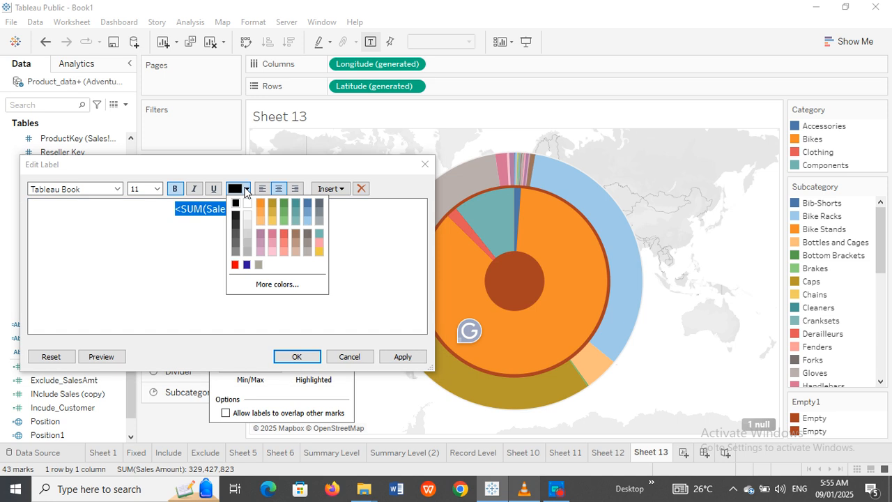
left_click(247, 204)
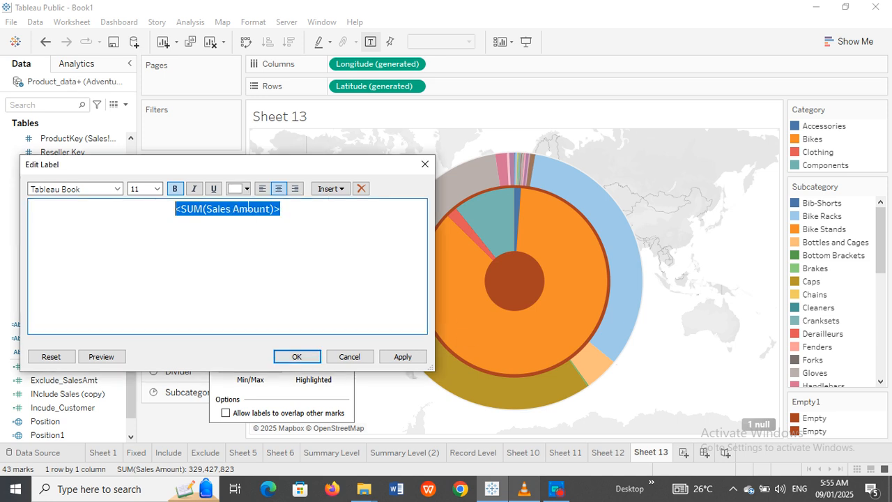
left_click(400, 357)
left_click(307, 357)
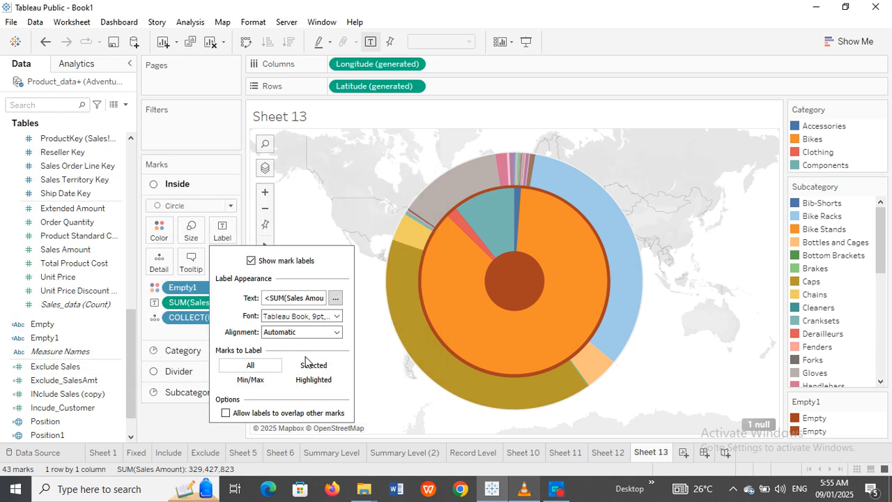
left_click(188, 407)
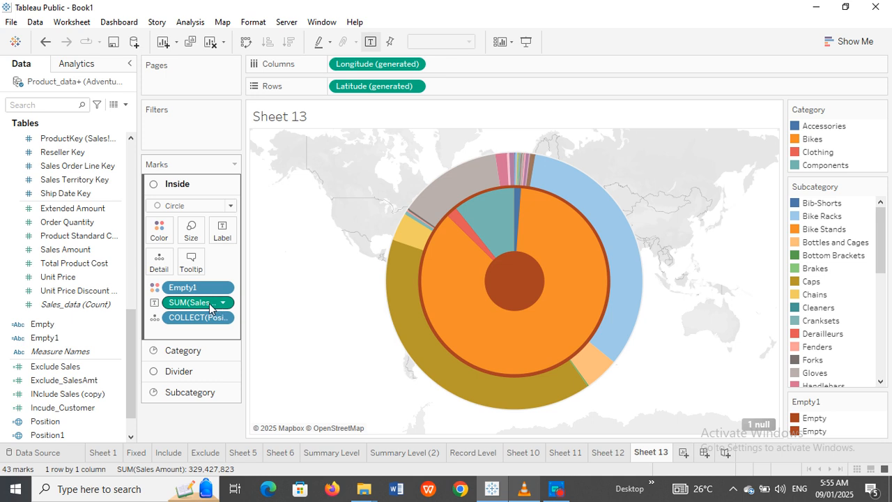
left_click_drag(209, 303, 188, 428)
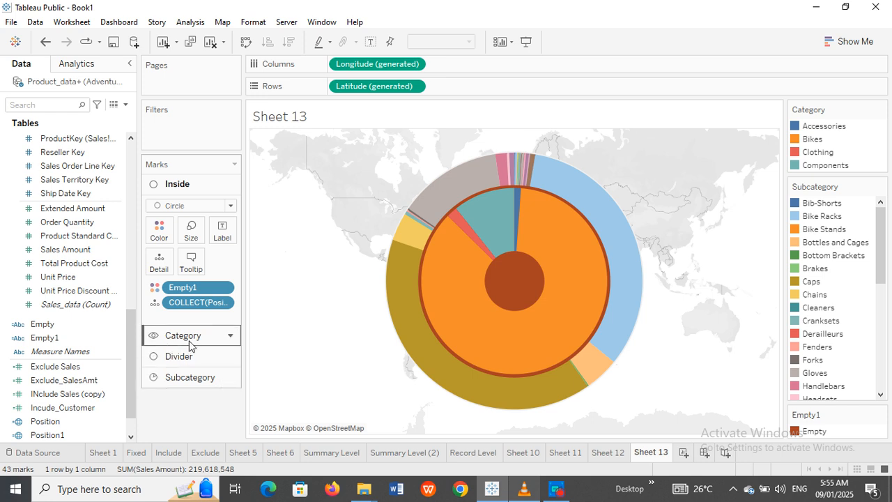
Step: Label the Subcategory ring slices with Sales Amount as percent of total, e.g. 39.96% and 33.19%
left_click(189, 378)
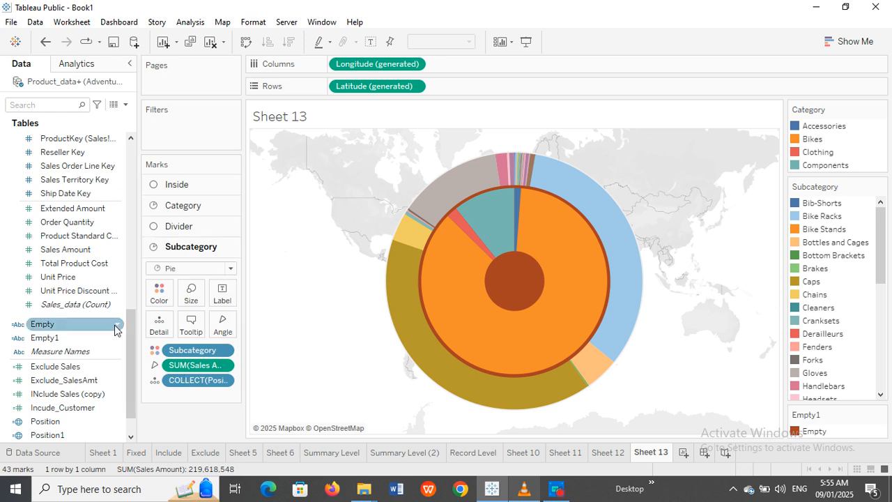
left_click_drag(70, 249, 155, 328)
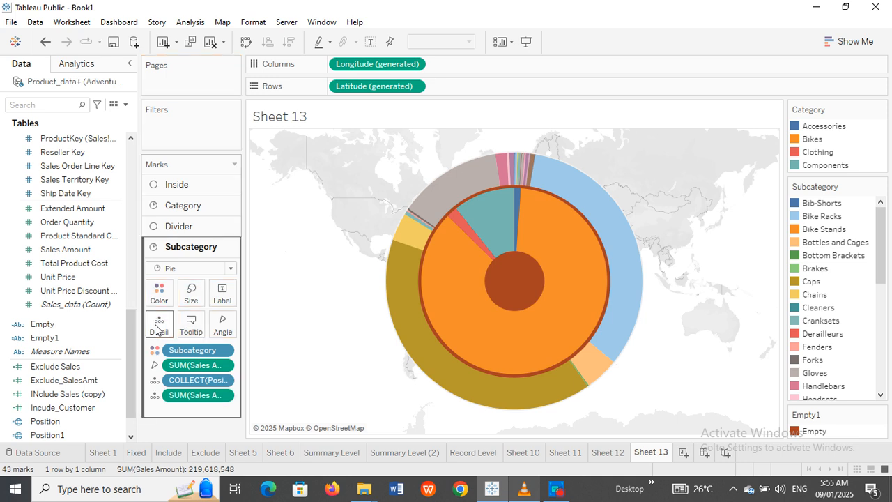
left_click(223, 396)
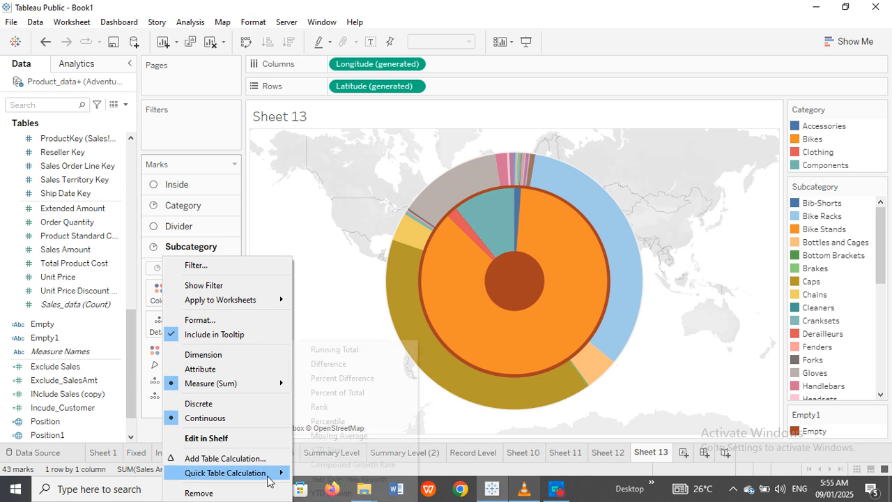
mouse_move(276, 472)
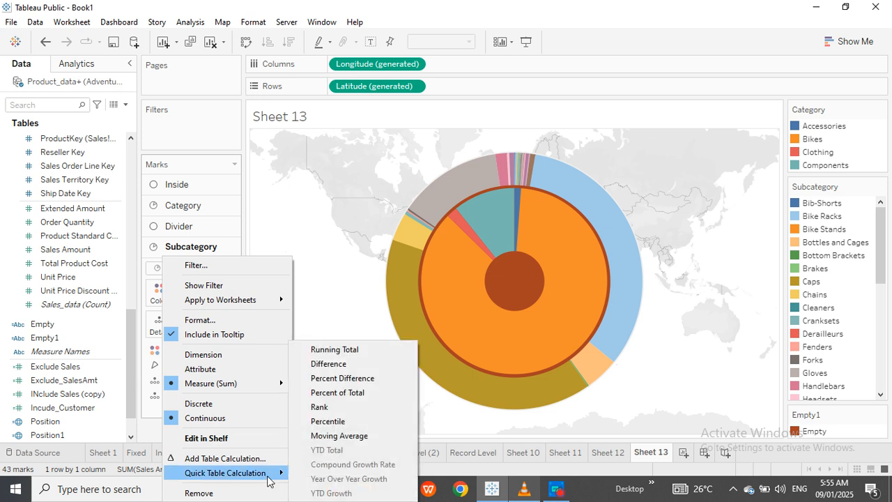
left_click(361, 395)
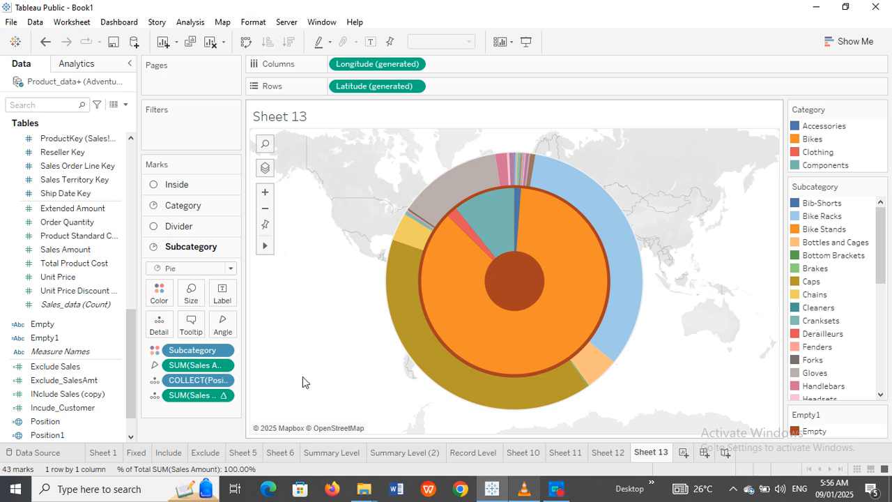
left_click_drag(200, 394, 221, 299)
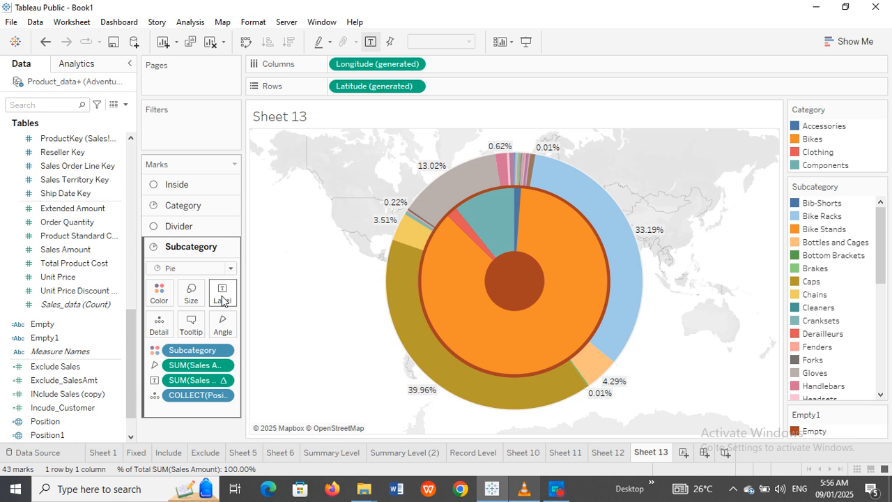
left_click(223, 351)
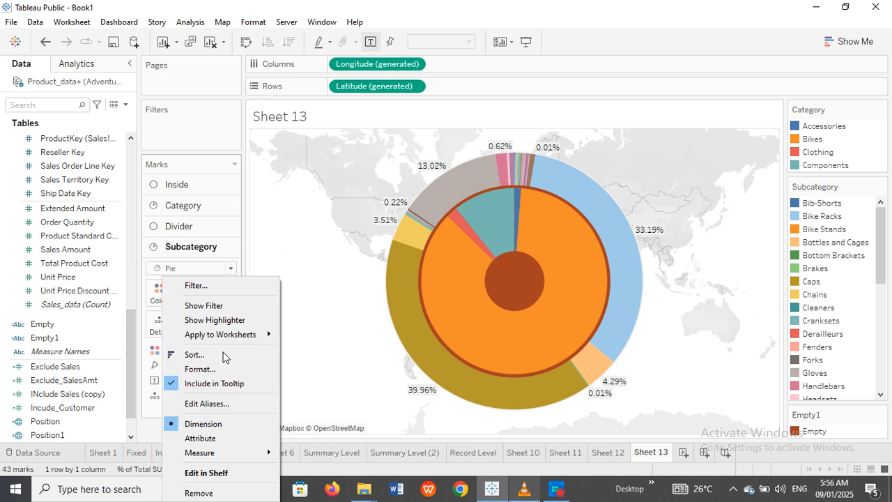
Step: Sort Subcategory ascending by the Subcategory field
left_click(201, 354)
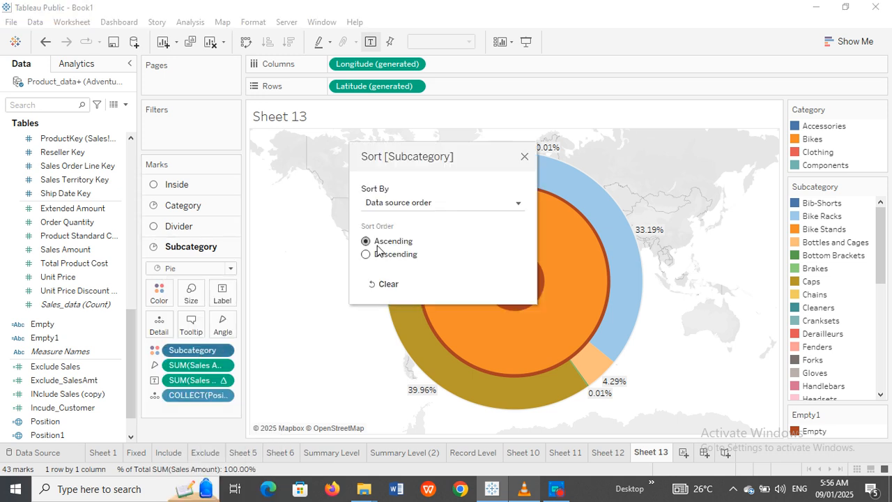
left_click(517, 200)
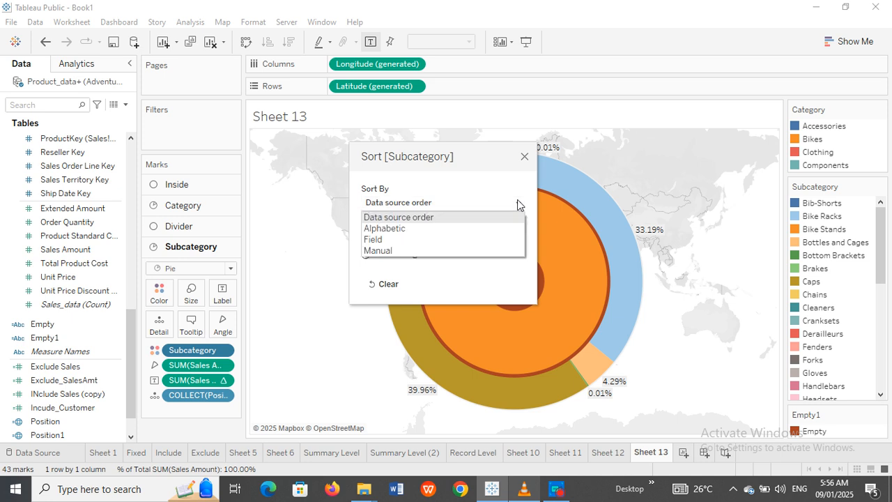
left_click(455, 238)
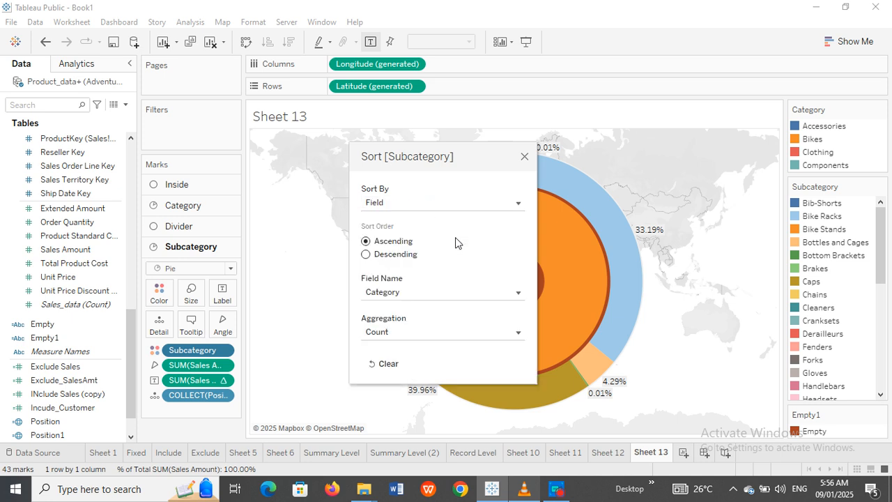
left_click(514, 293)
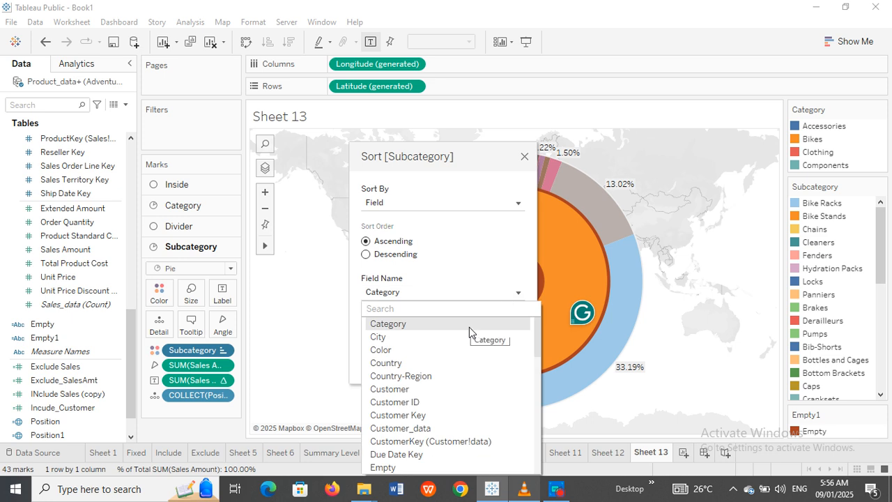
type("a")
key("BackSpace")
type("s")
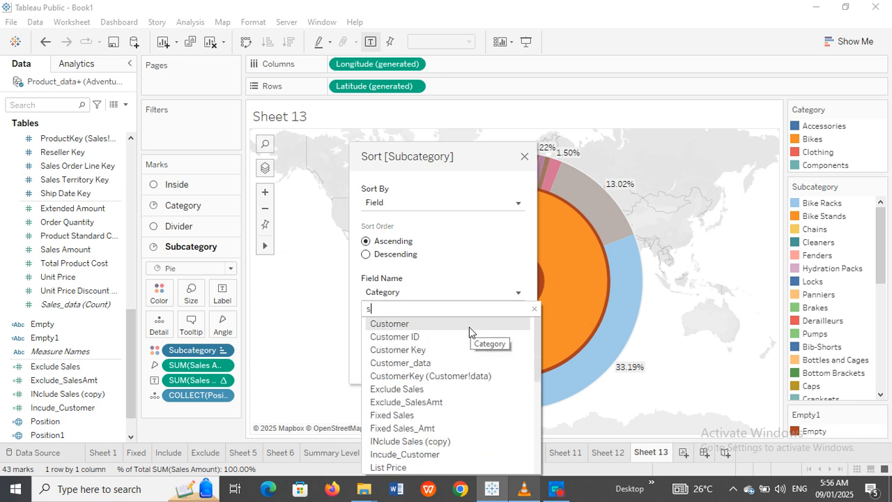
type("ub")
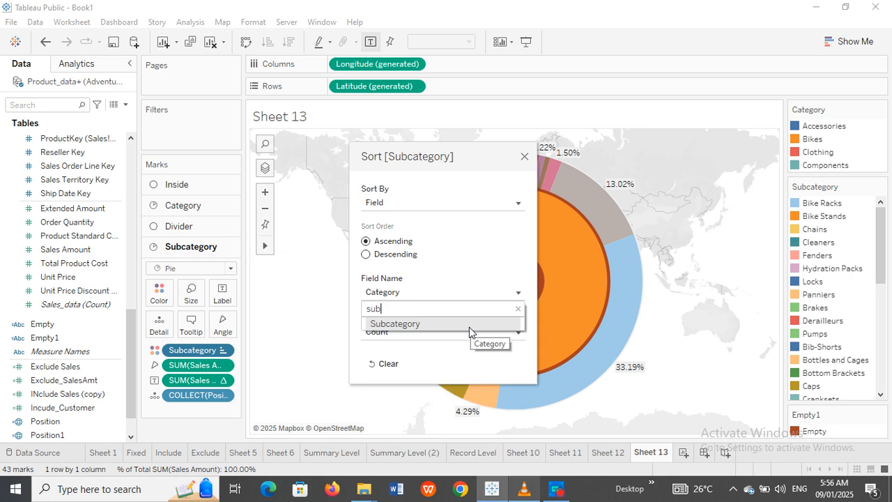
left_click(469, 326)
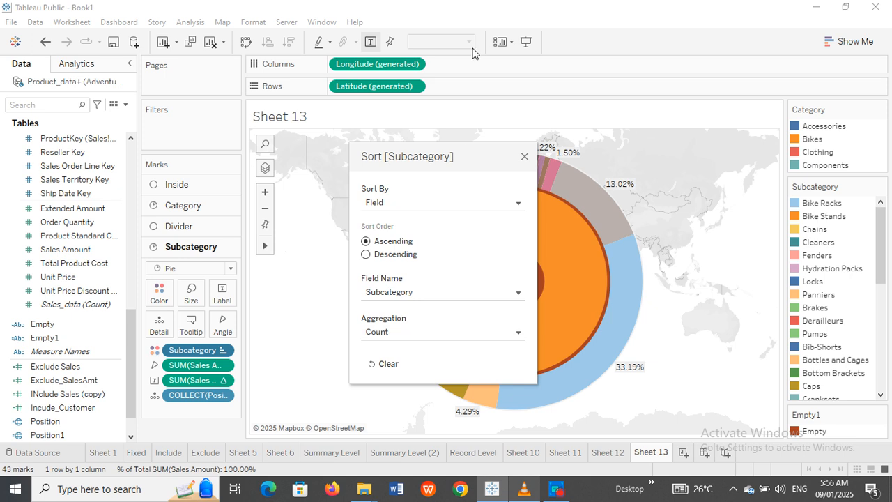
left_click_drag(463, 158, 270, 134)
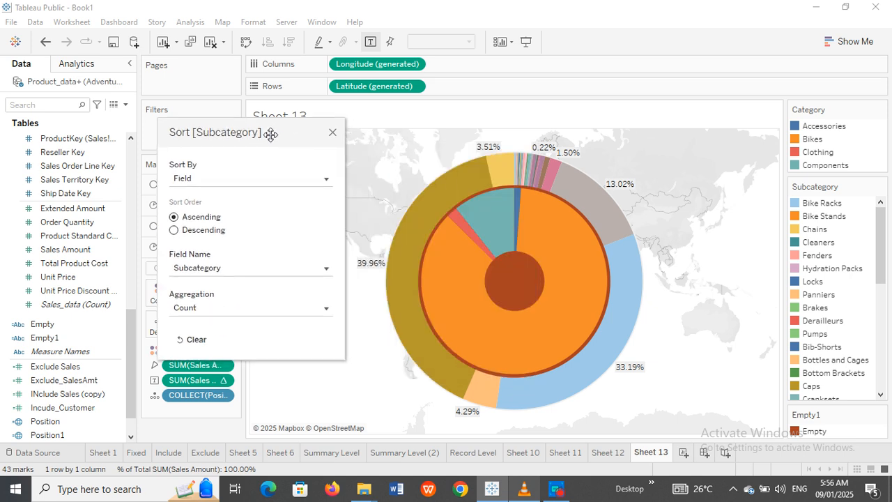
left_click(331, 134)
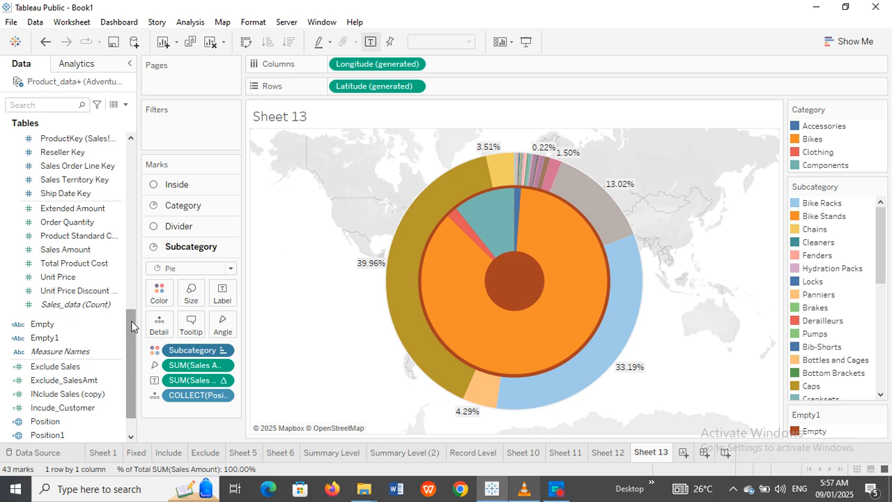
Step: Add Subcategory and Category names to the outer-ring slice labels, e.g. '39.96% Road Bikes Bikes'
left_click_drag(131, 320, 131, 190)
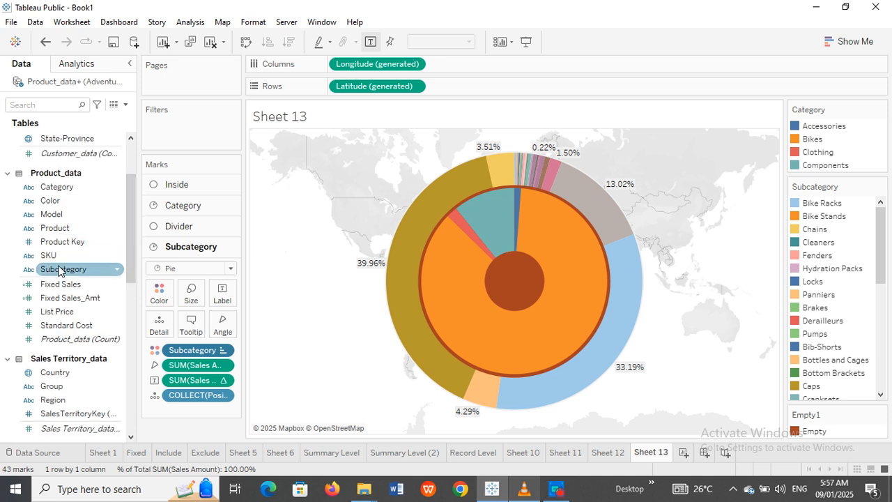
left_click_drag(59, 270, 215, 293)
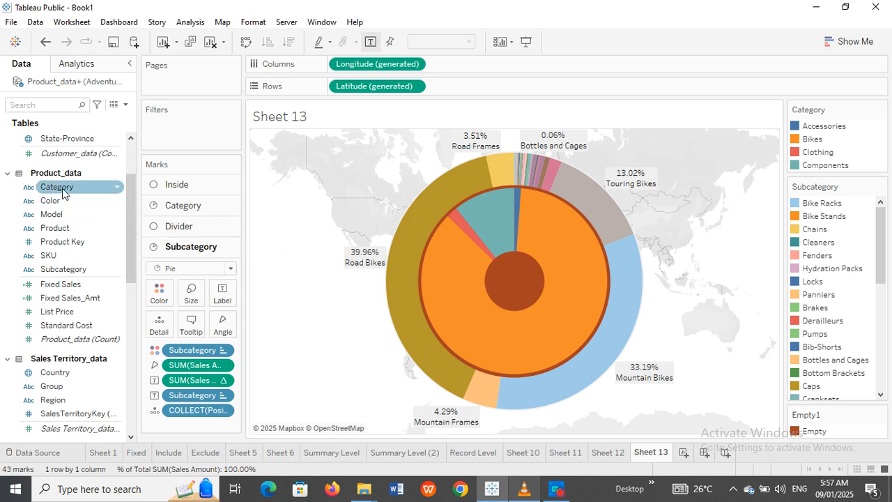
left_click_drag(62, 191, 221, 301)
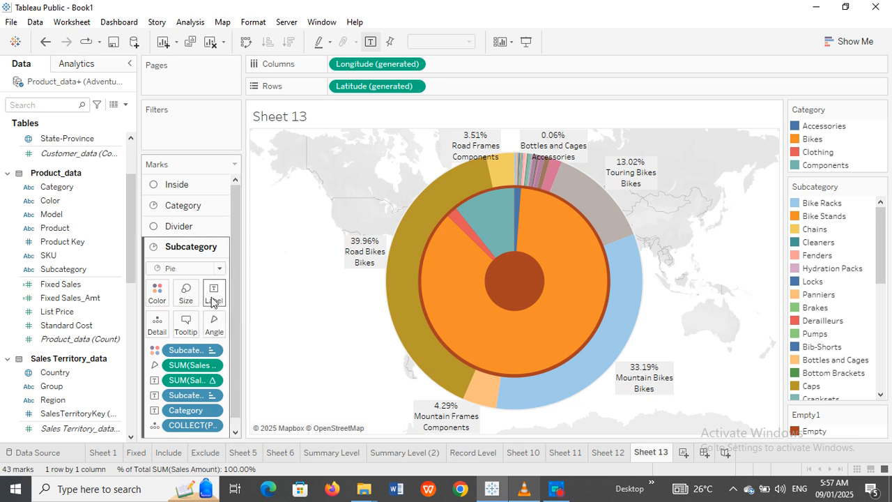
Step: Delete the separate Category line and put 'Category(' in front of the percent value in the label
left_click(213, 303)
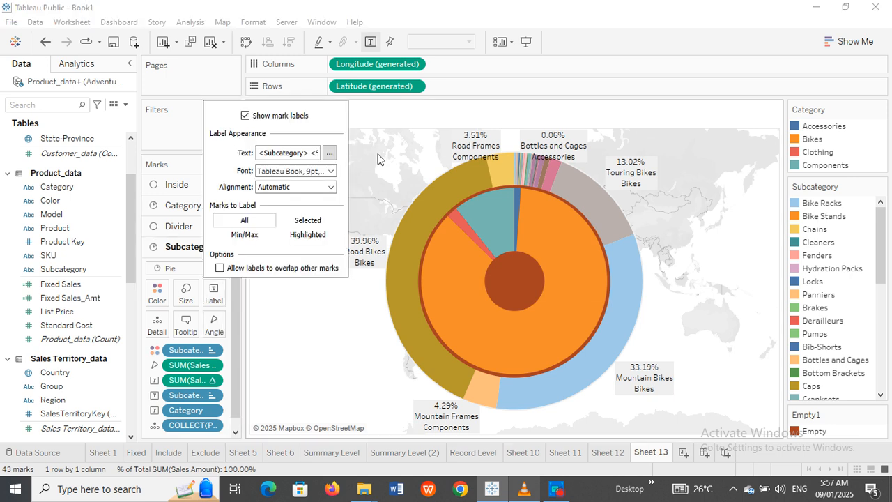
left_click(332, 153)
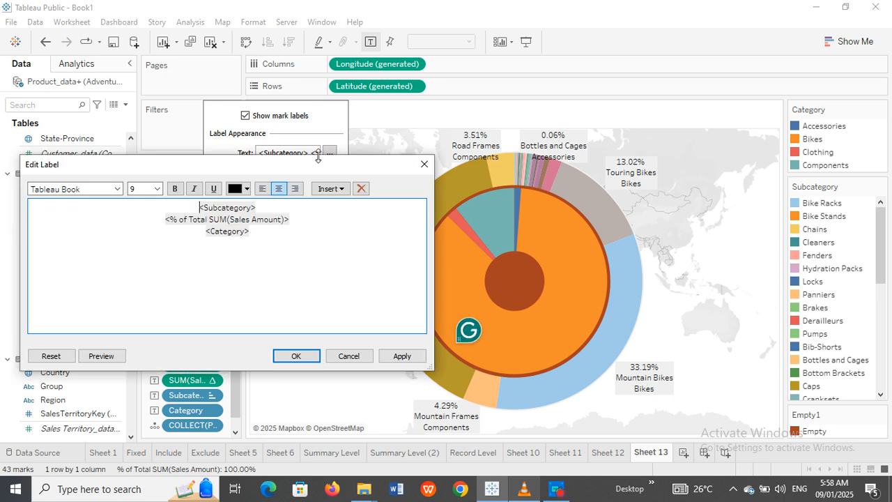
left_click_drag(249, 231, 206, 232)
key("ctrl+c")
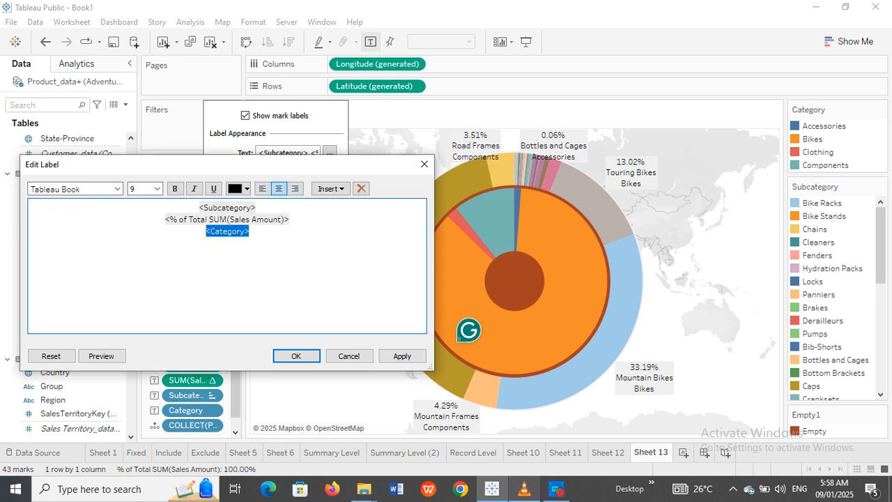
key("Delete")
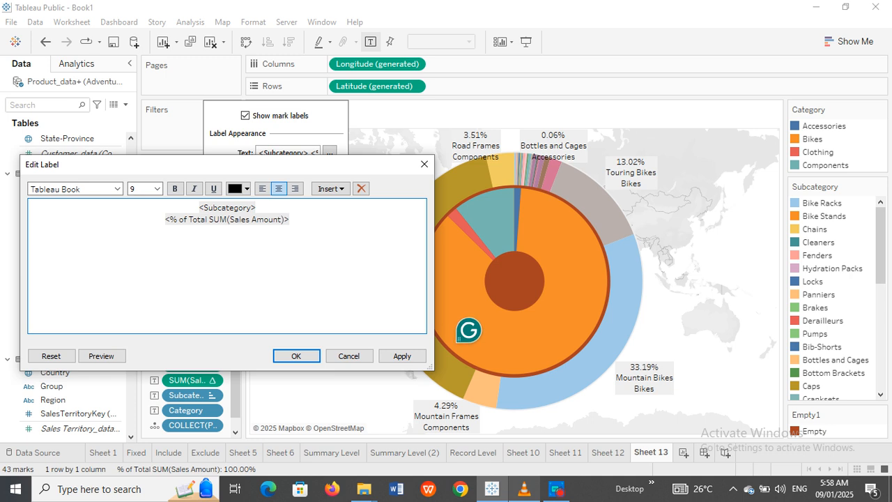
left_click(165, 220)
key("ctrl+v")
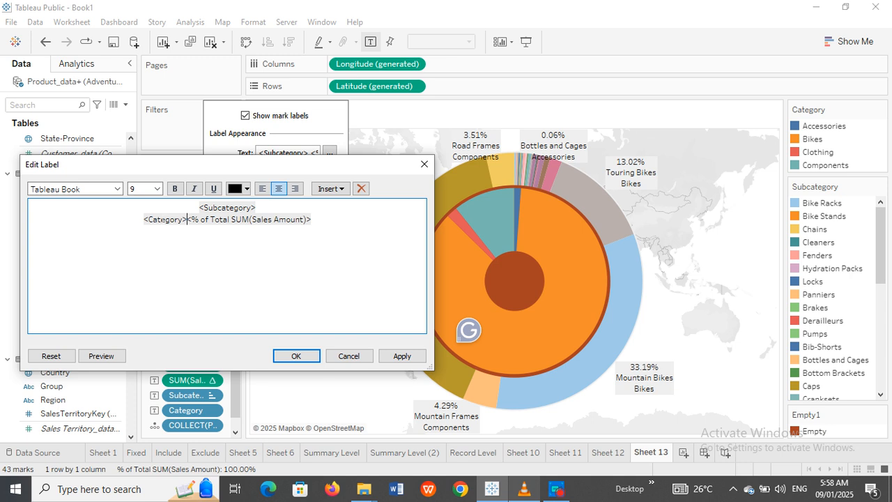
type("(")
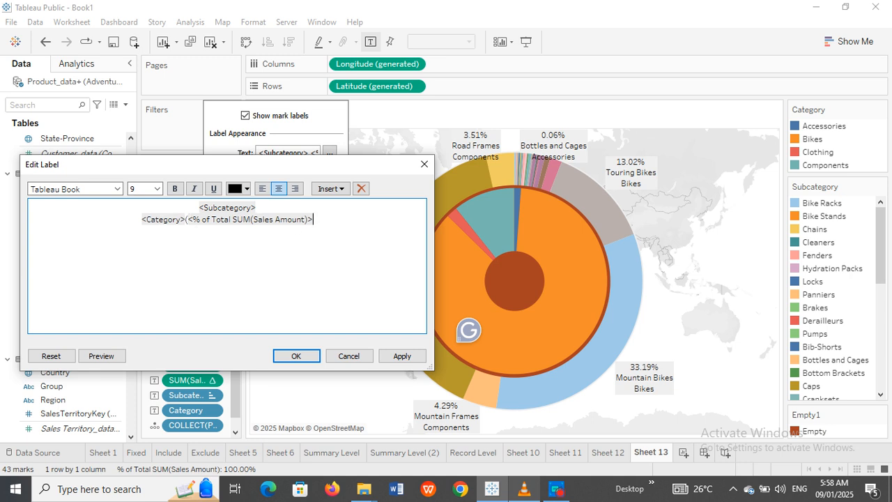
type(")")
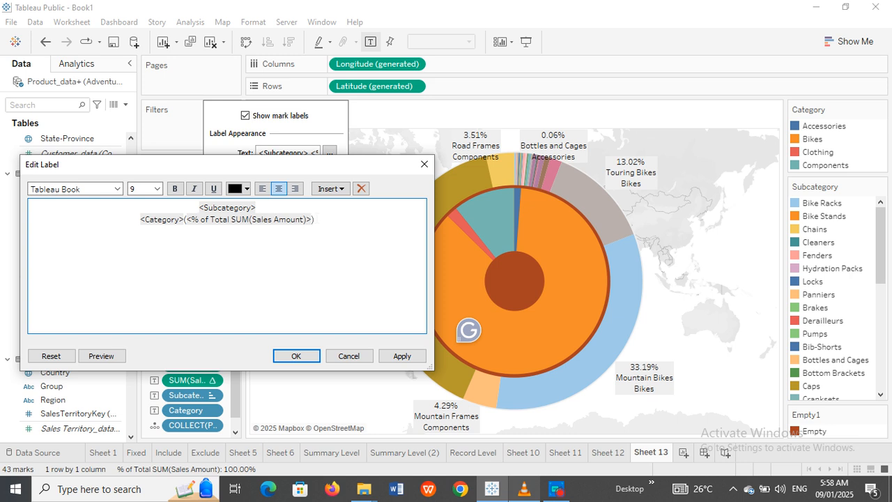
left_click(399, 359)
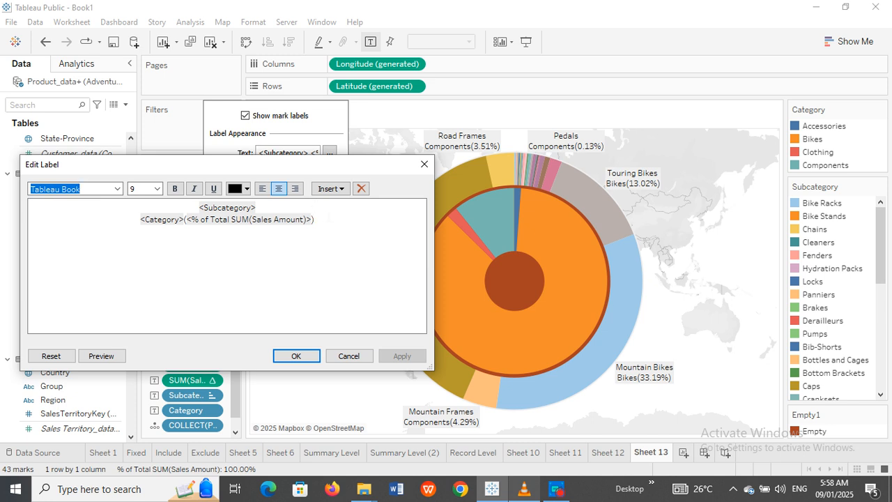
Step: Insert Subcategory and a closing bracket after 'Category(', with the percent moved onto its own line
left_click(328, 217)
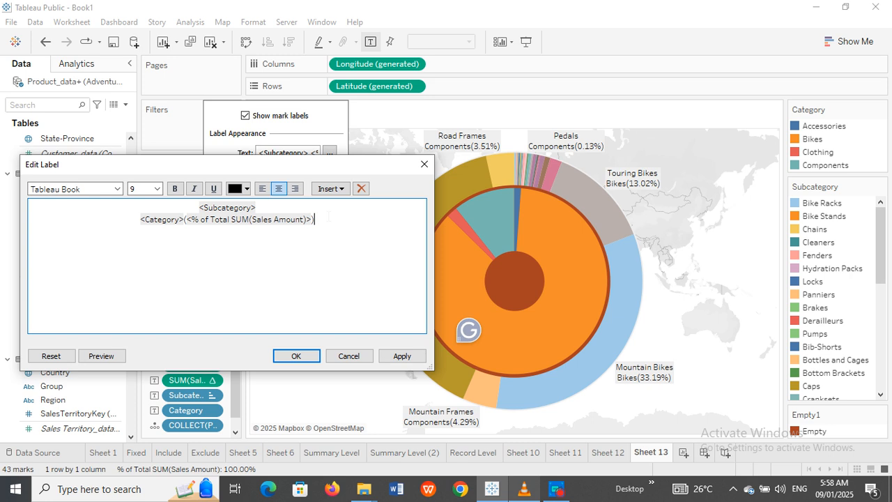
key("BackSpace")
key("BackSpace")
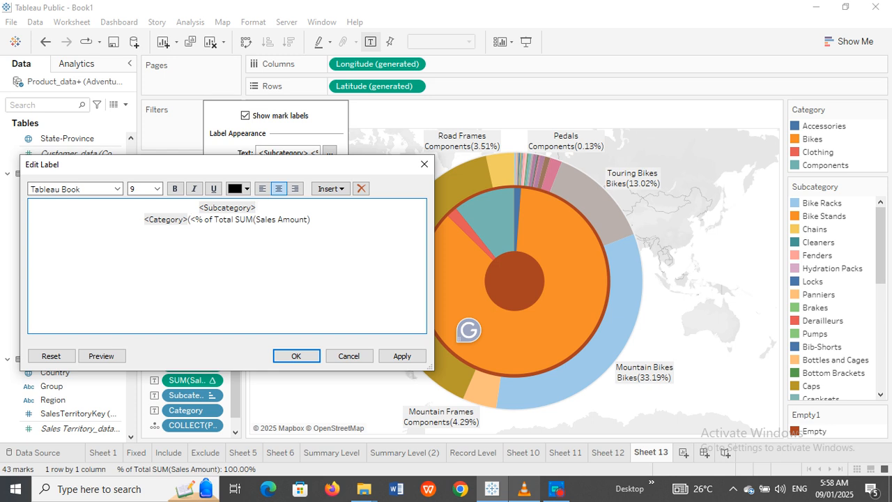
left_click_drag(256, 208, 199, 208)
key("ctrl+c")
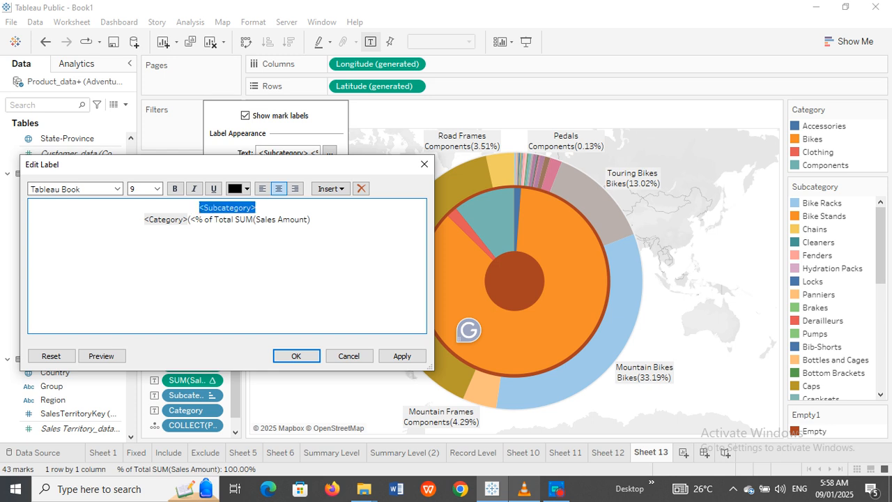
key("Delete")
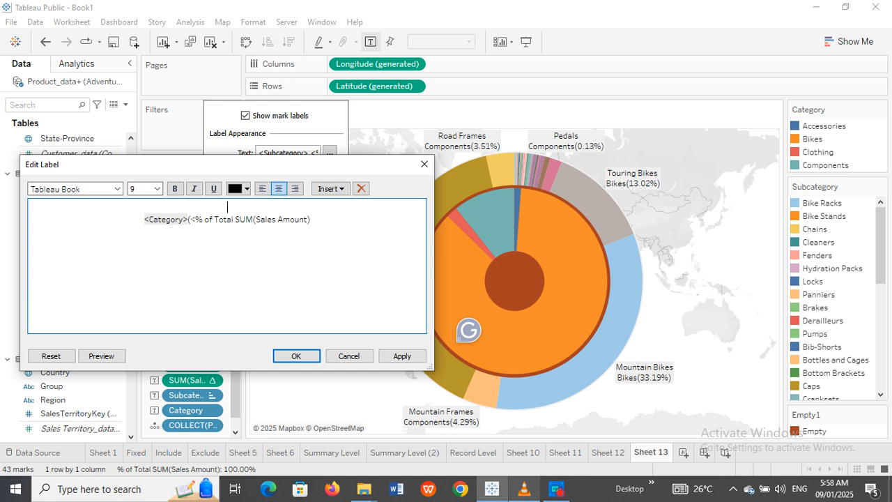
key("ctrl+v")
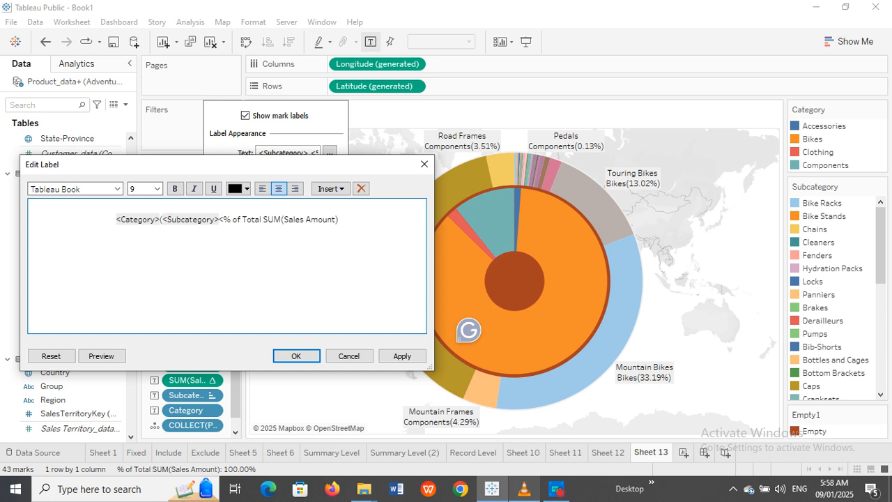
type(")")
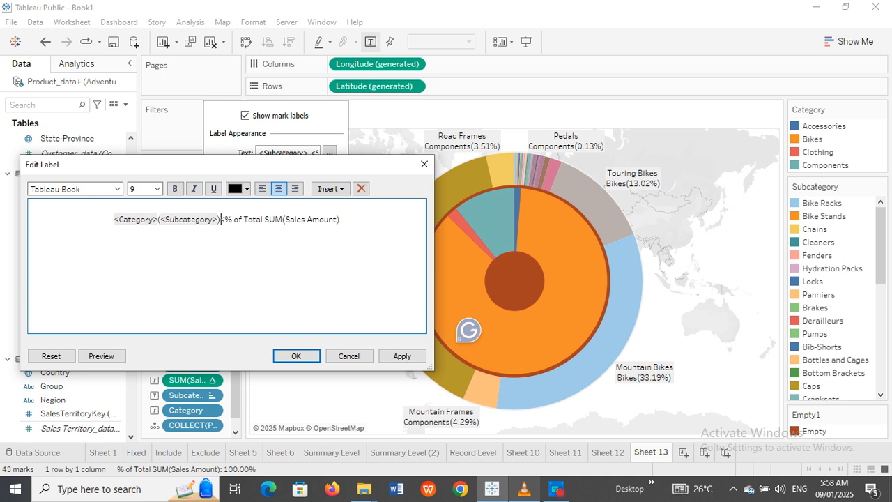
key("Return")
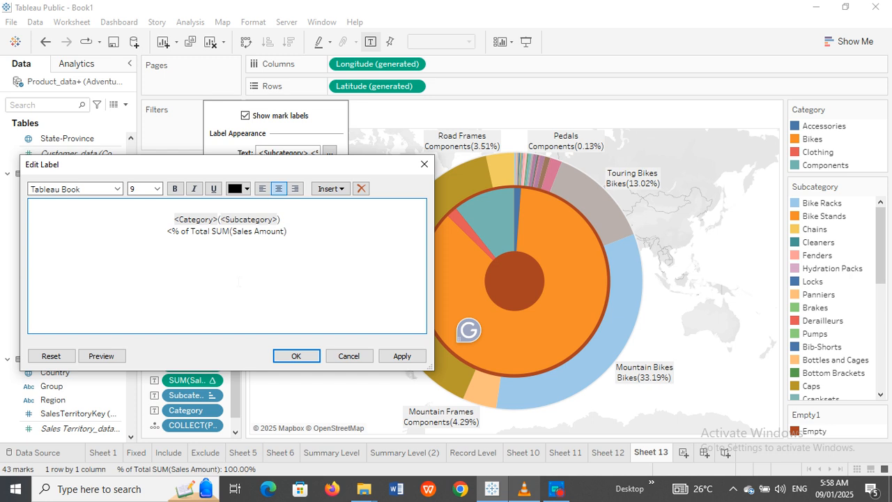
left_click(397, 355)
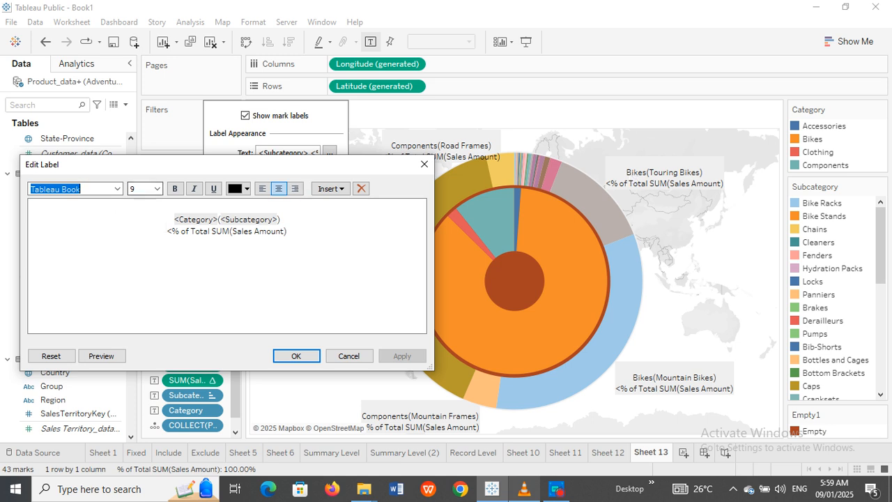
Step: Remove the stray bracket before the percent field and confirm the label text
left_click(168, 231)
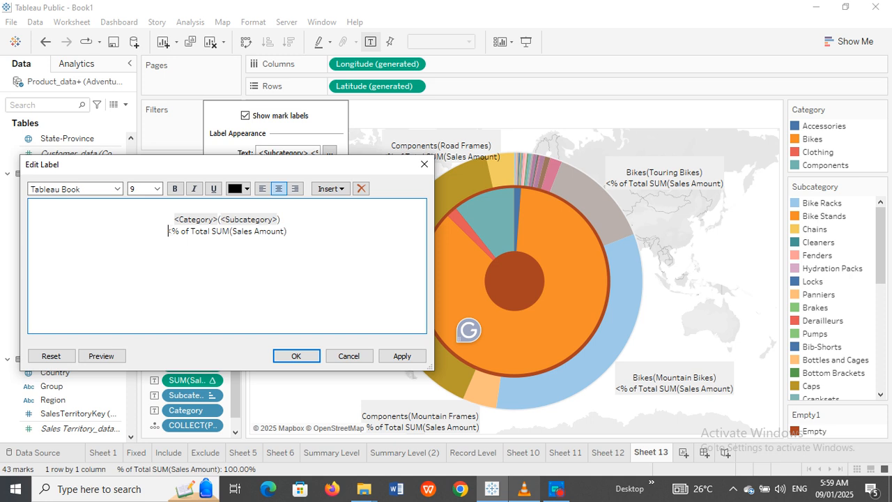
key("Delete")
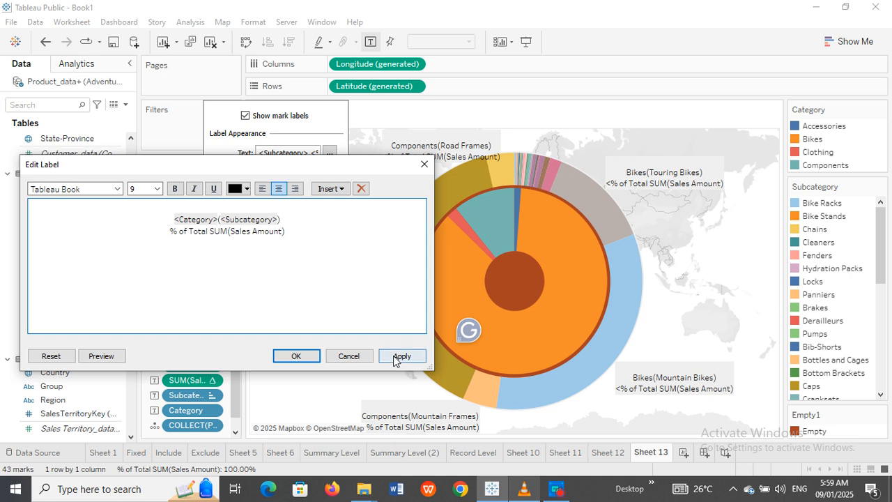
left_click(394, 357)
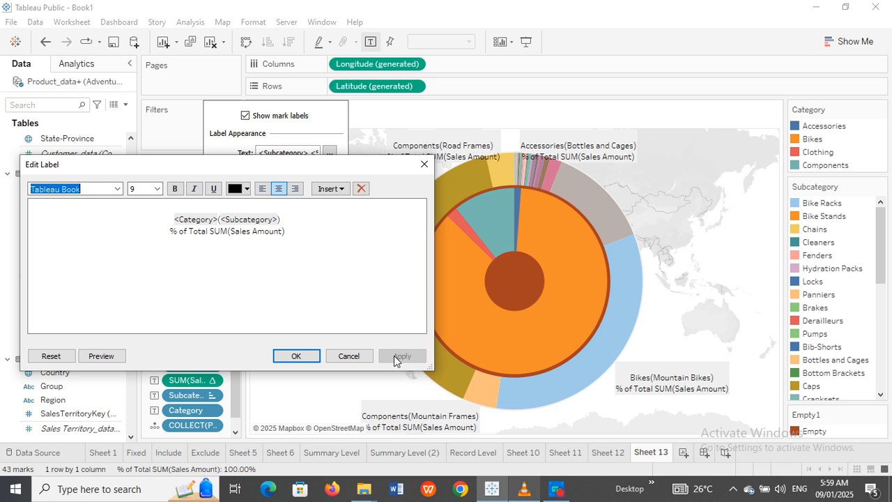
left_click(294, 356)
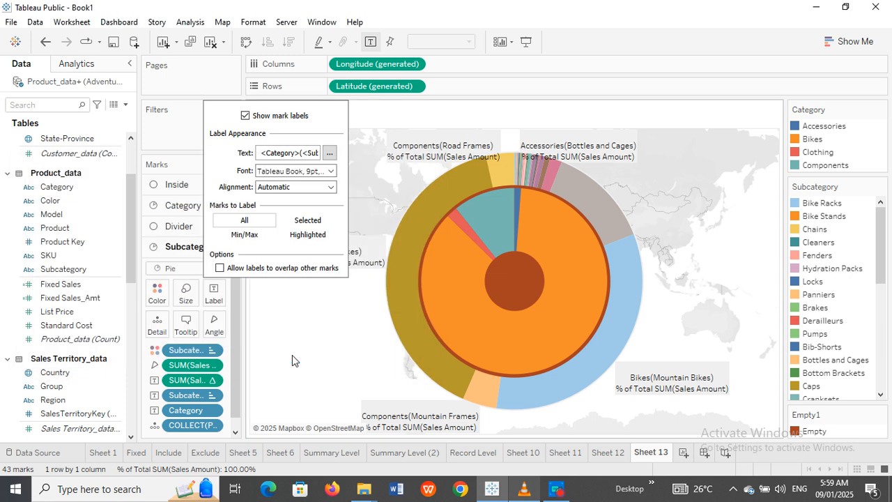
Step: Add Category to Label on the inner pie, showing Bikes, Components, Clothing and Accessories
left_click(295, 310)
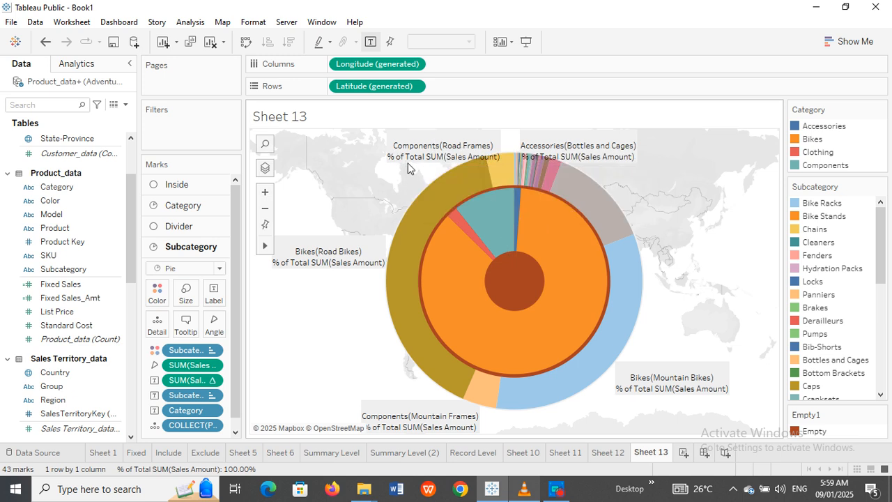
mouse_move(577, 253)
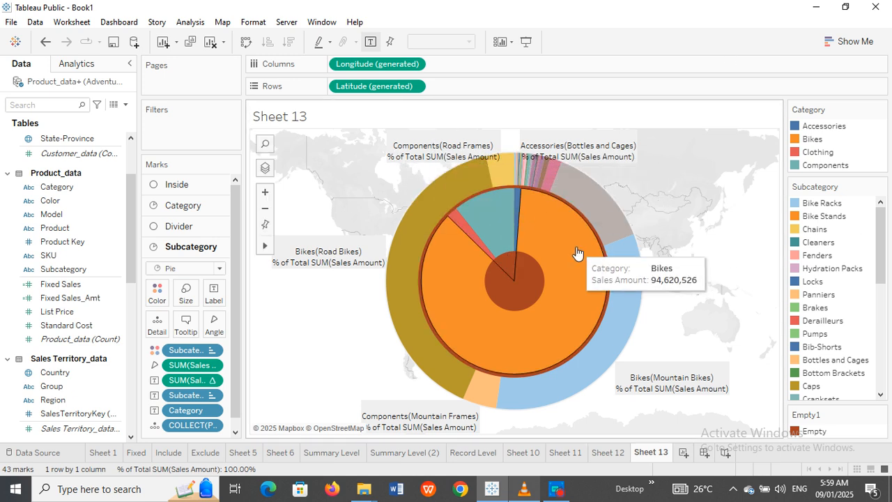
mouse_move(491, 226)
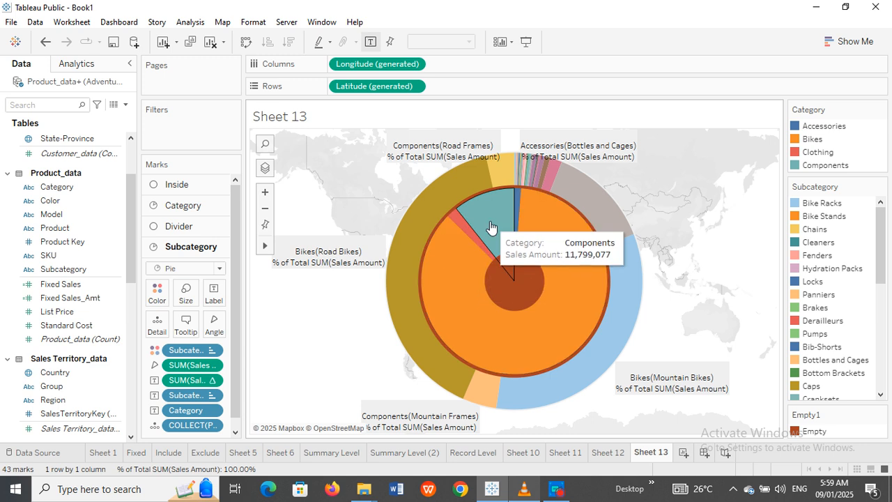
mouse_move(437, 305)
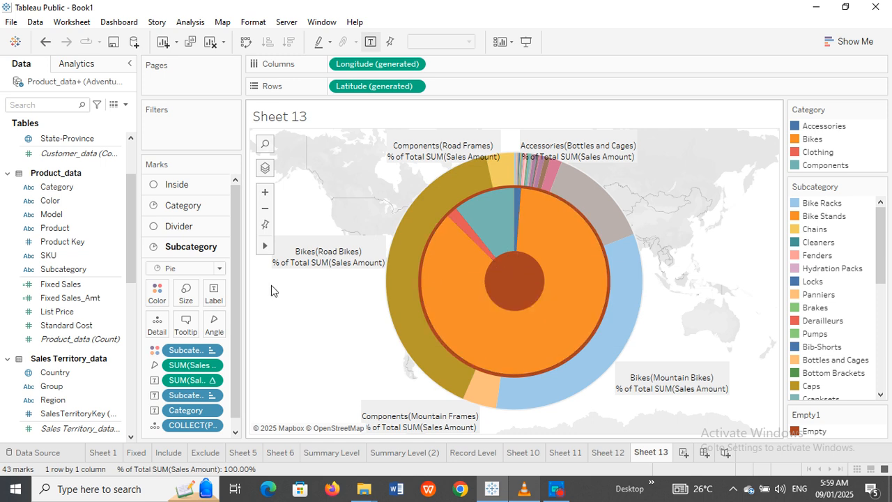
left_click(183, 205)
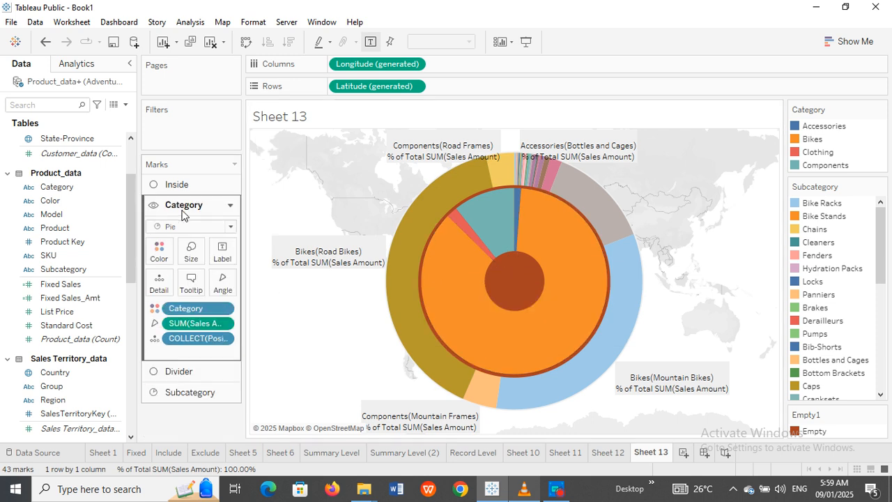
left_click_drag(69, 188, 222, 254)
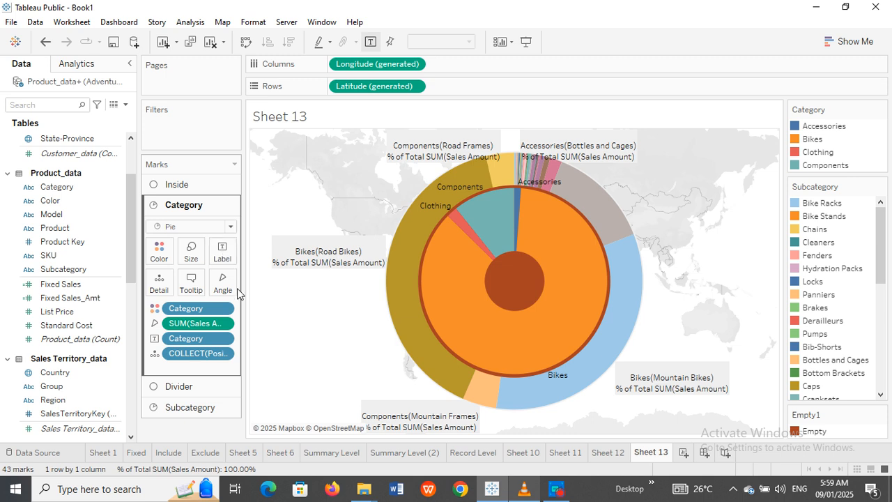
left_click(186, 186)
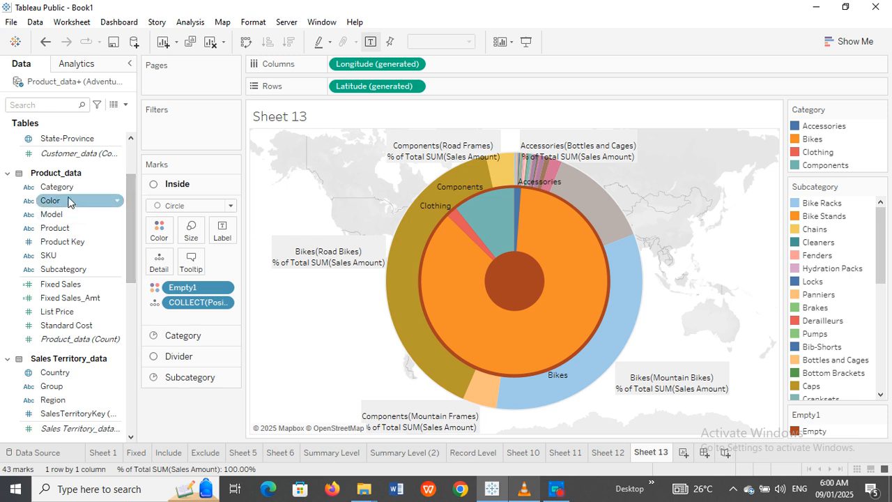
Step: Add Category as Detail on the centre circle, undoing the trial Category colour and Sales Amount label
left_click_drag(56, 187, 159, 271)
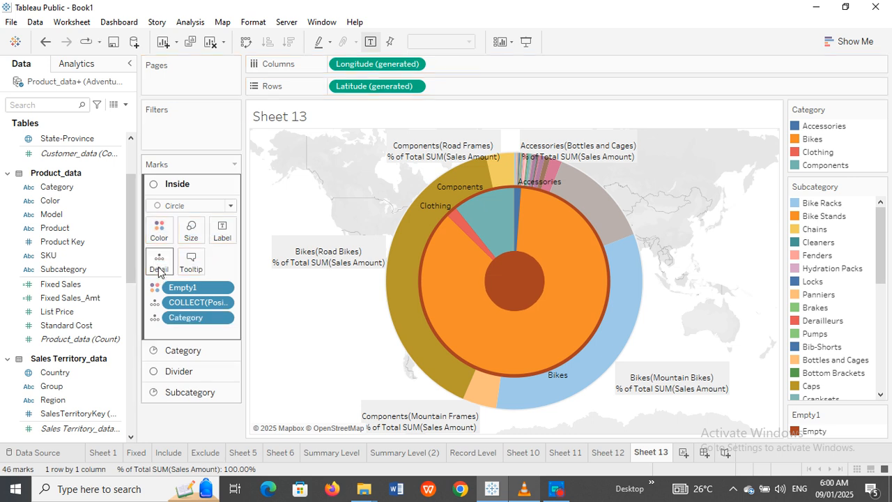
left_click_drag(185, 317, 159, 231)
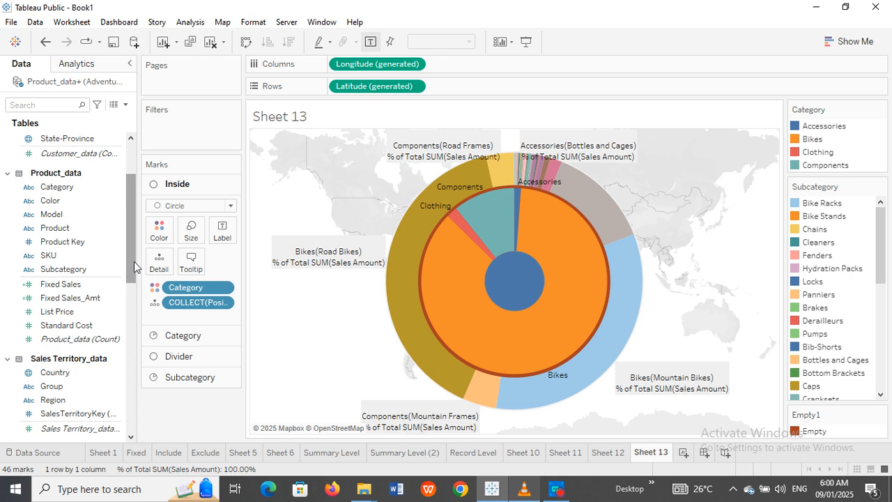
left_click_drag(134, 262, 131, 366)
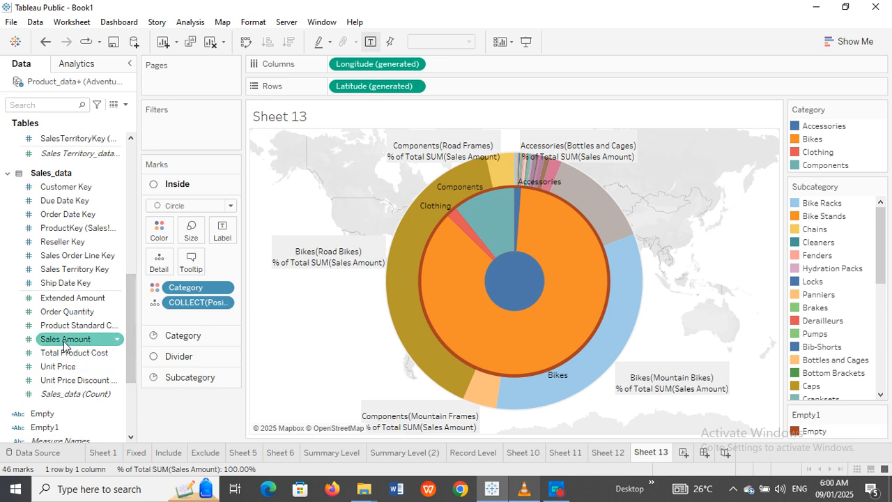
left_click_drag(64, 343, 219, 232)
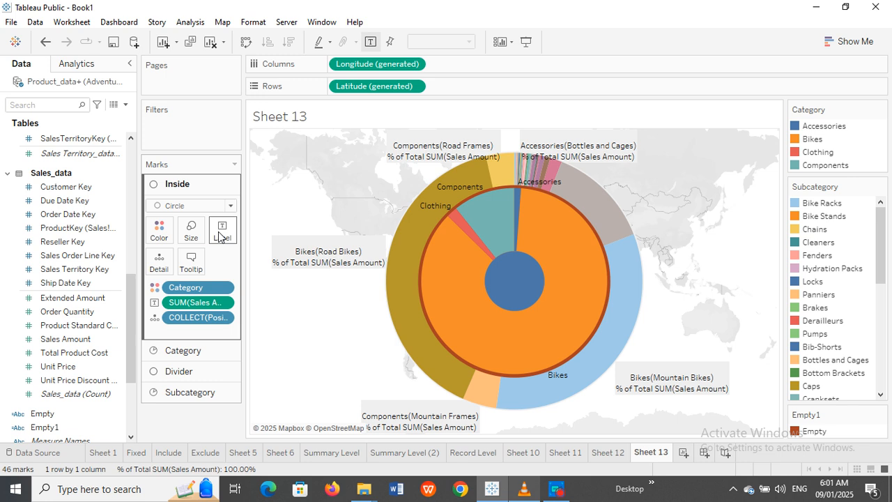
left_click(46, 43)
left_click(46, 42)
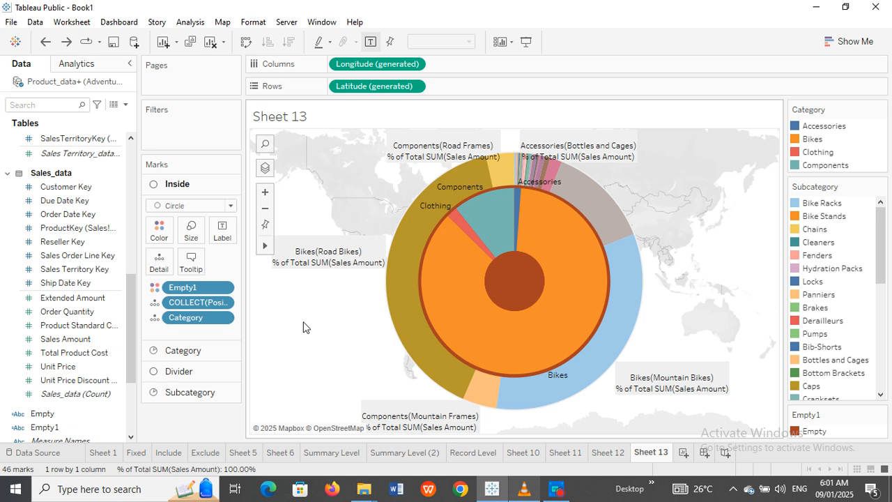
Step: Hide the sheet title, set Background Maps to None, and fit the view to Entire View
right_click(408, 115)
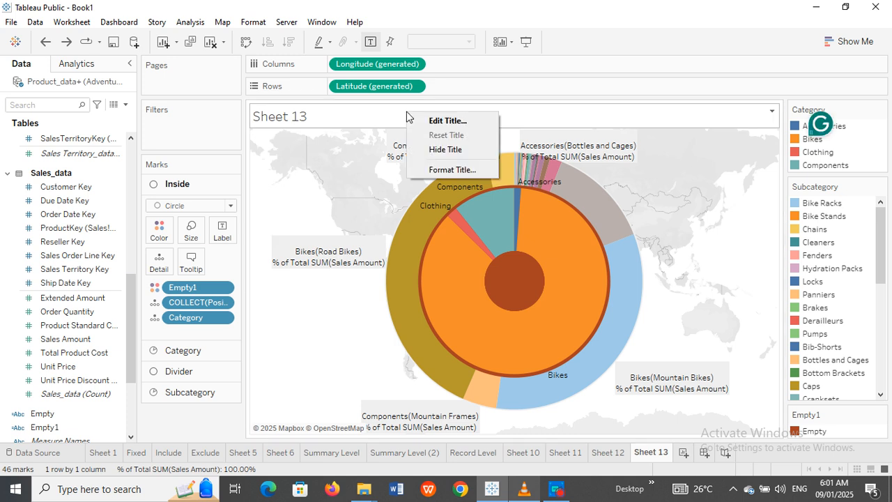
left_click(451, 148)
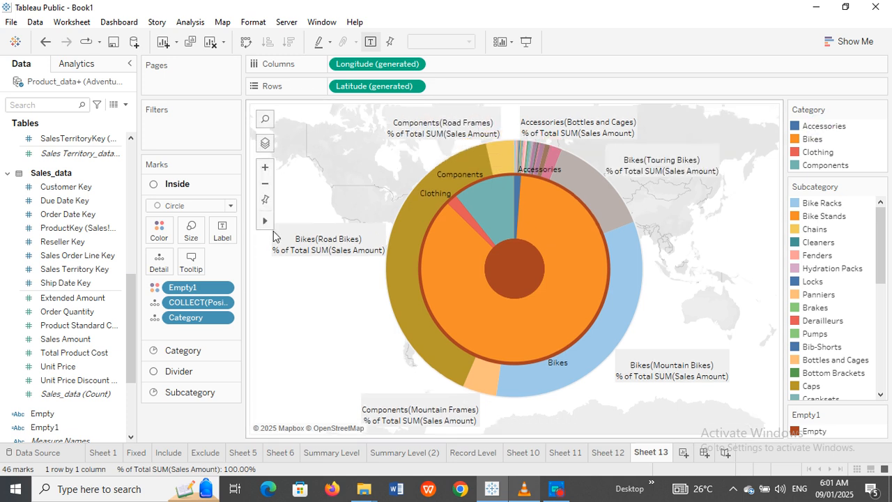
left_click(225, 23)
mouse_move(288, 41)
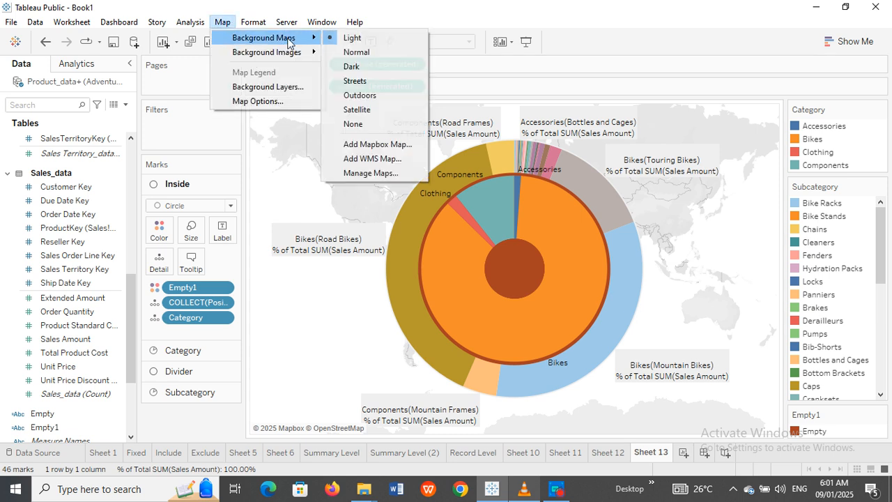
left_click(354, 124)
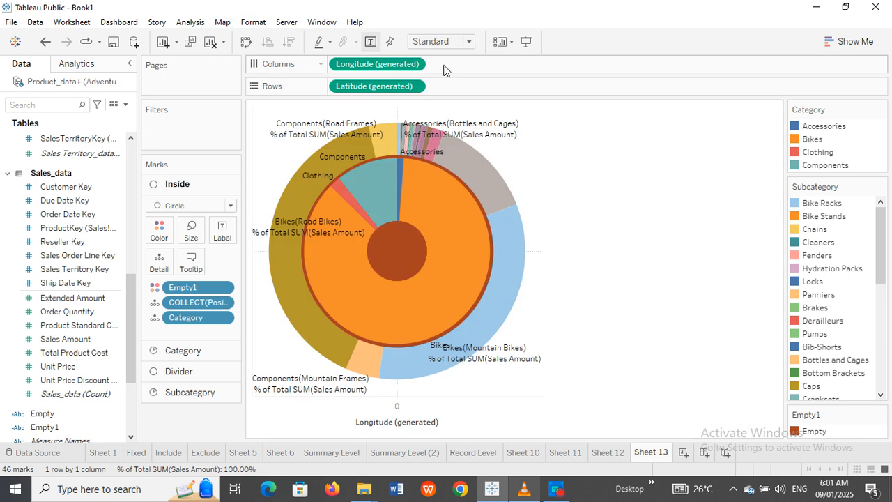
left_click(469, 42)
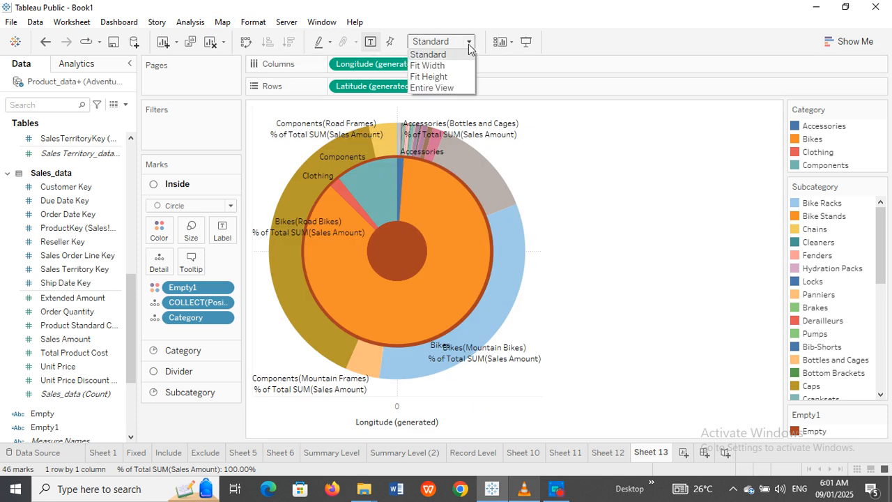
left_click(447, 86)
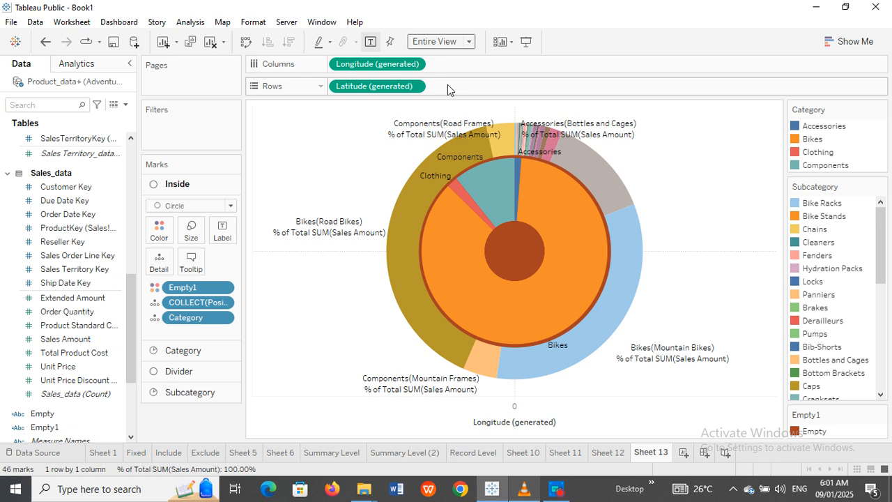
Step: Bring up the Format Lines settings and set grid lines and zero lines to None
right_click(281, 275)
left_click(332, 319)
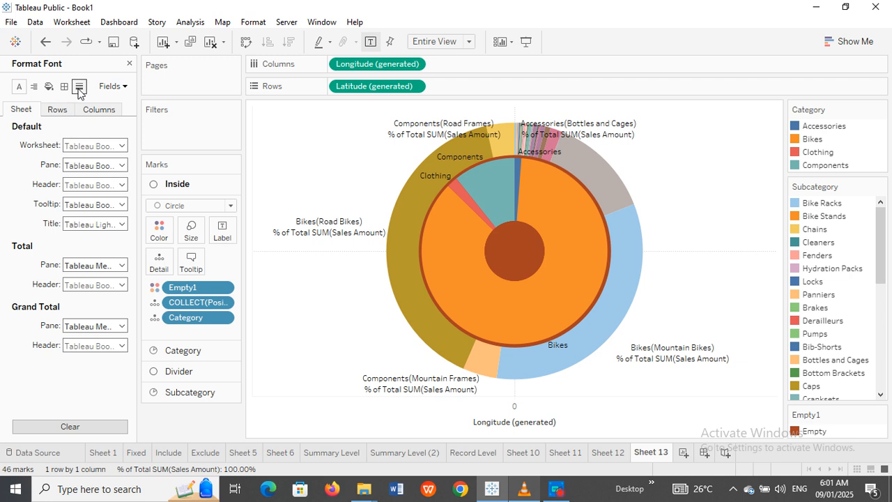
left_click(80, 88)
left_click(115, 146)
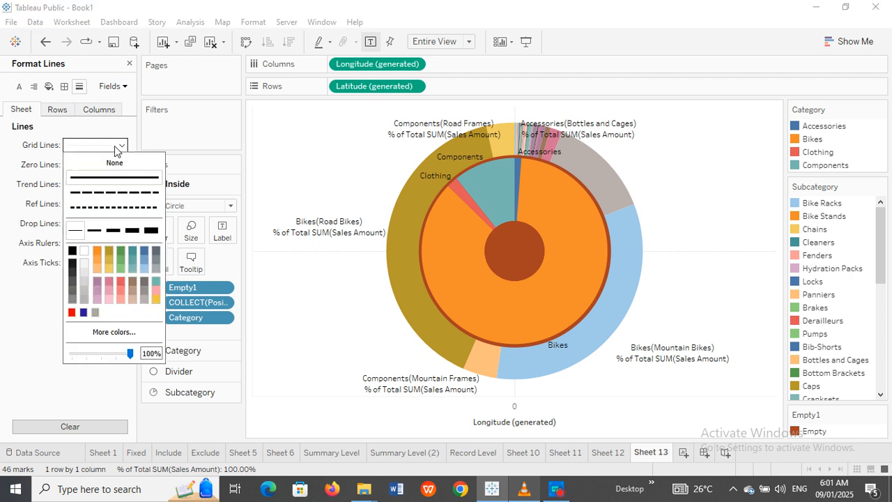
left_click(113, 164)
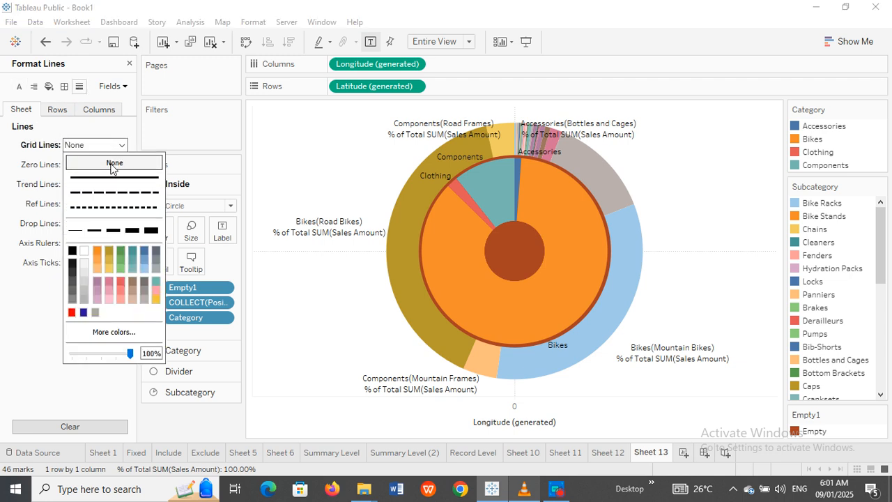
left_click(38, 167)
left_click(122, 165)
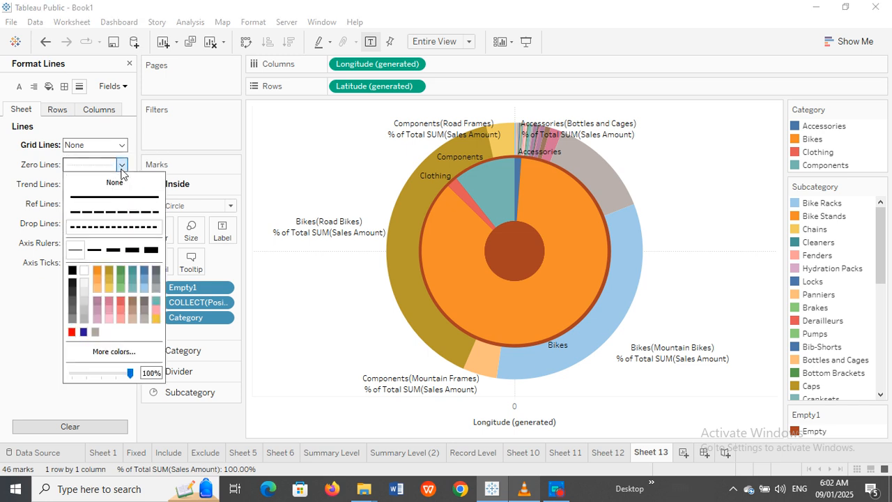
left_click(109, 186)
left_click(52, 185)
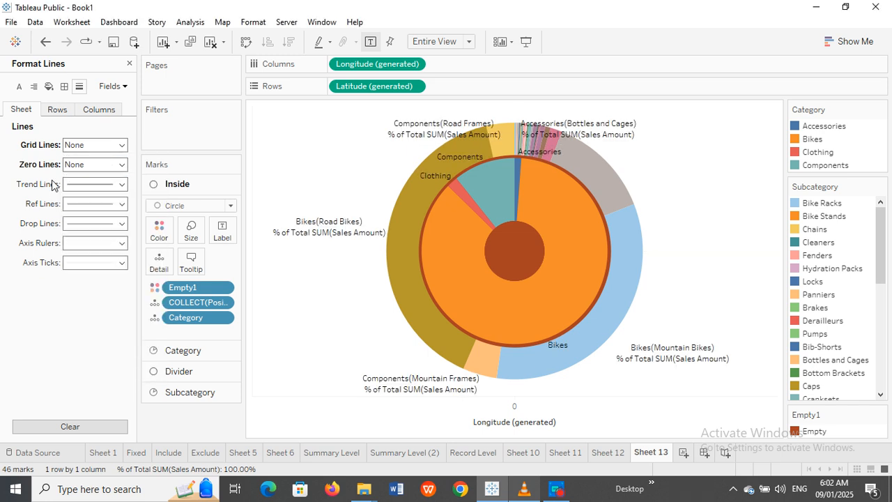
Step: Set trend lines, reference lines and drop lines to None
left_click(121, 184)
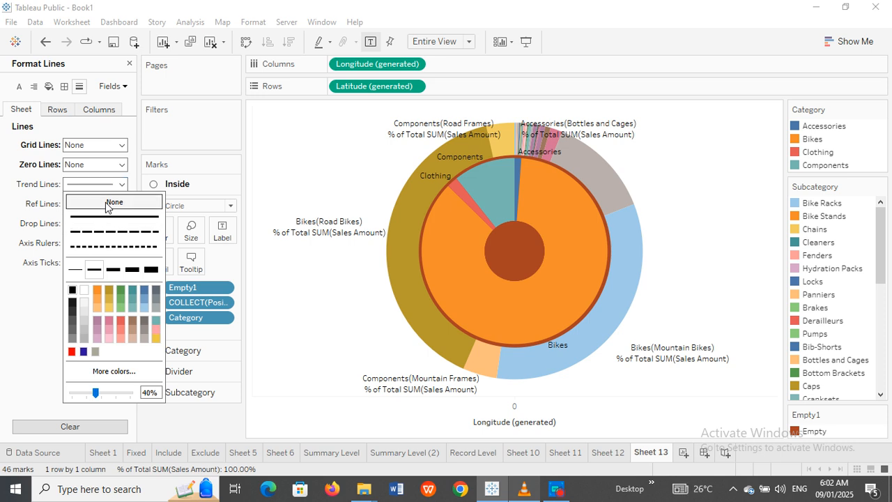
left_click(109, 202)
left_click(40, 213)
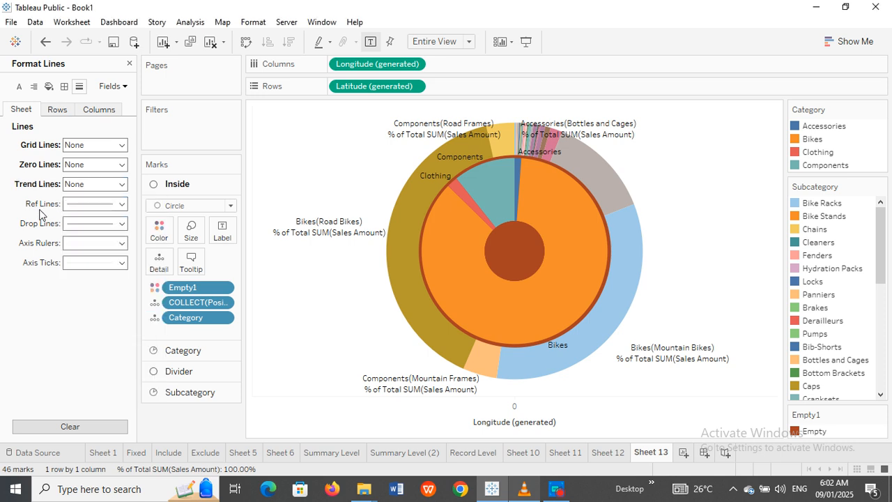
left_click(113, 204)
left_click(106, 222)
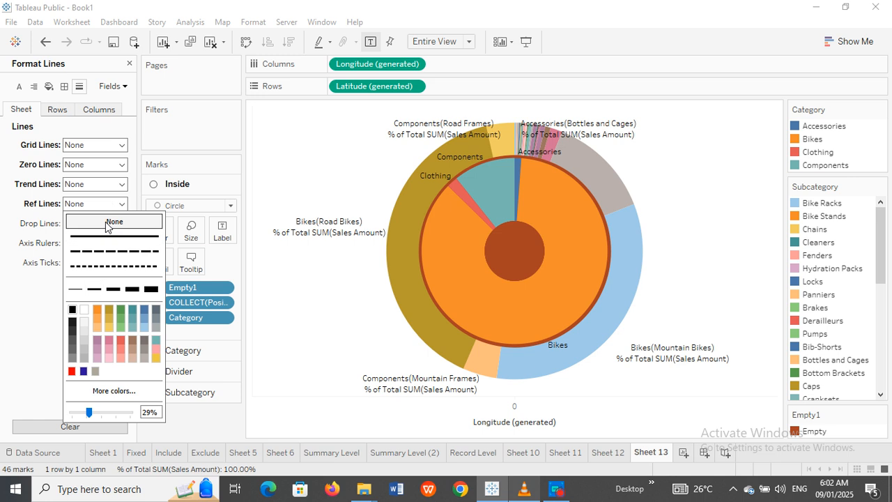
left_click(117, 228)
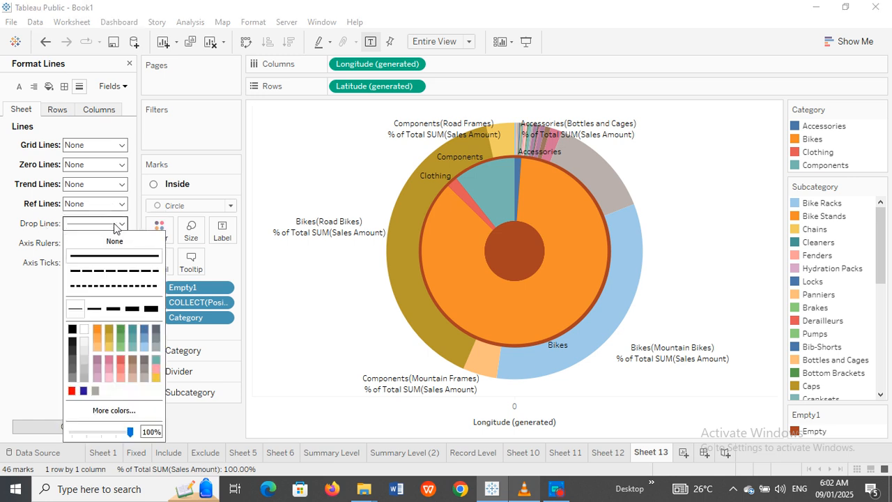
left_click(54, 246)
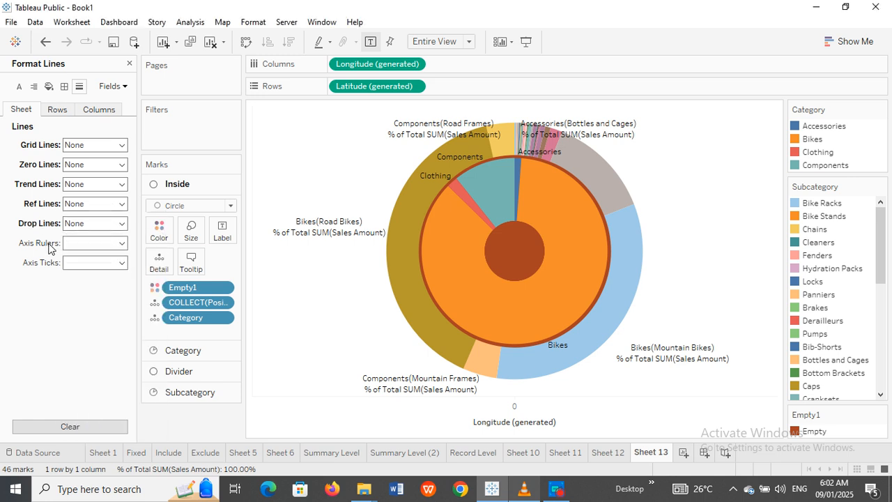
Step: Set axis rulers and axis ticks to None and close the formatting pane
left_click(111, 243)
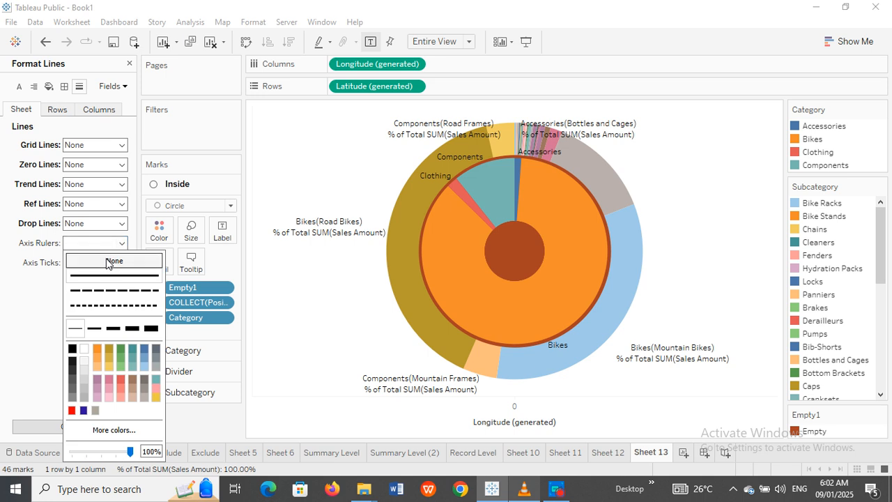
left_click(99, 260)
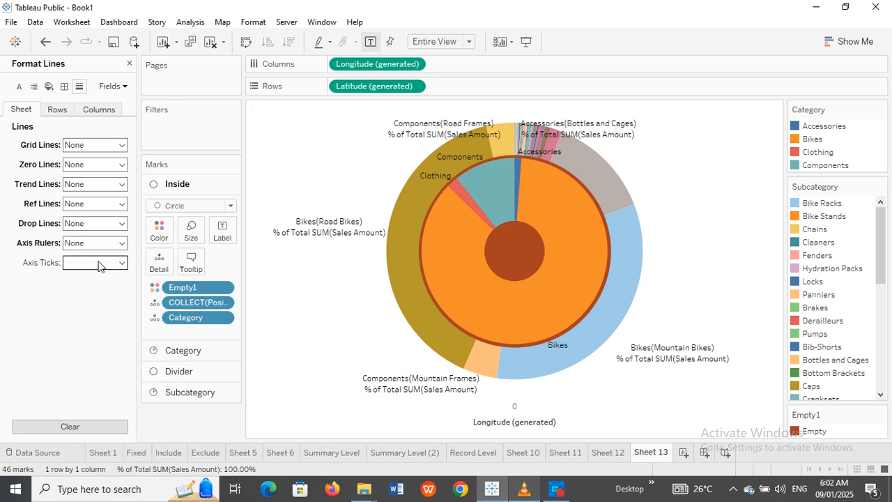
left_click(119, 263)
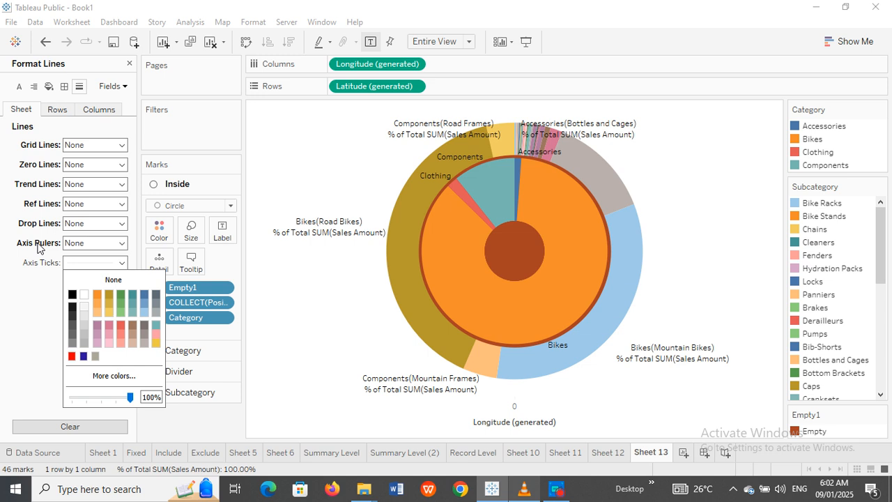
left_click(40, 246)
left_click(120, 264)
left_click(116, 281)
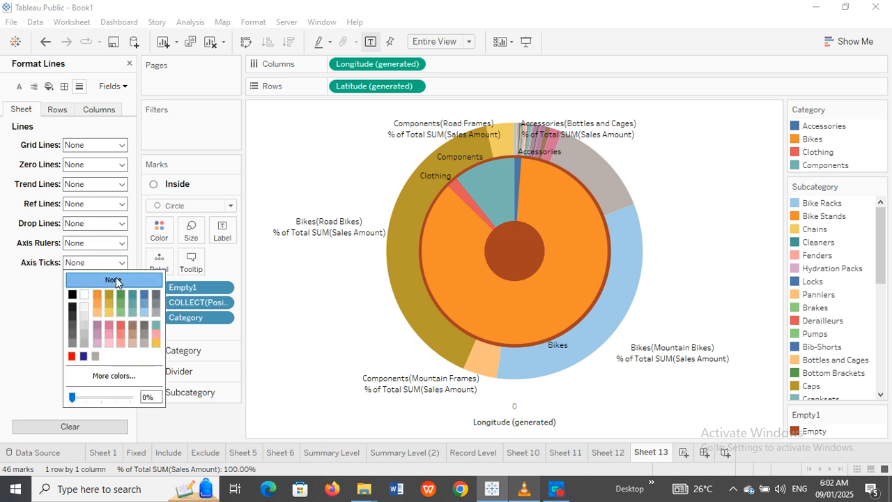
left_click(21, 311)
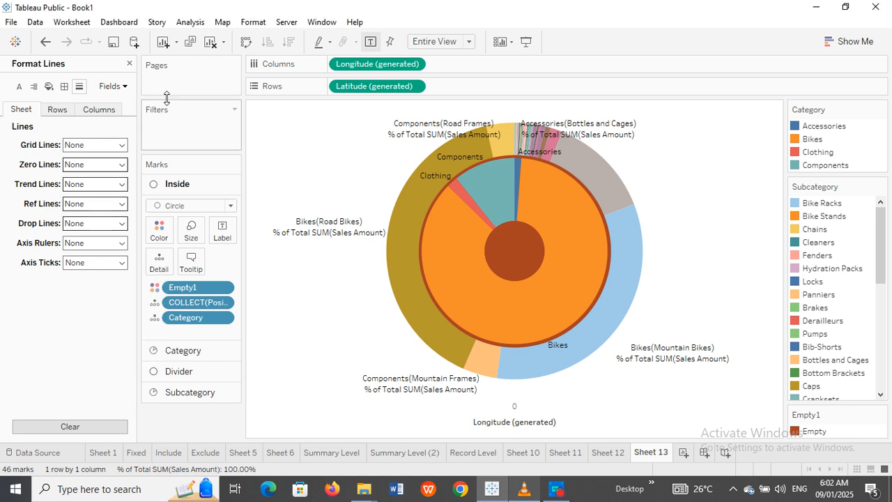
left_click(129, 64)
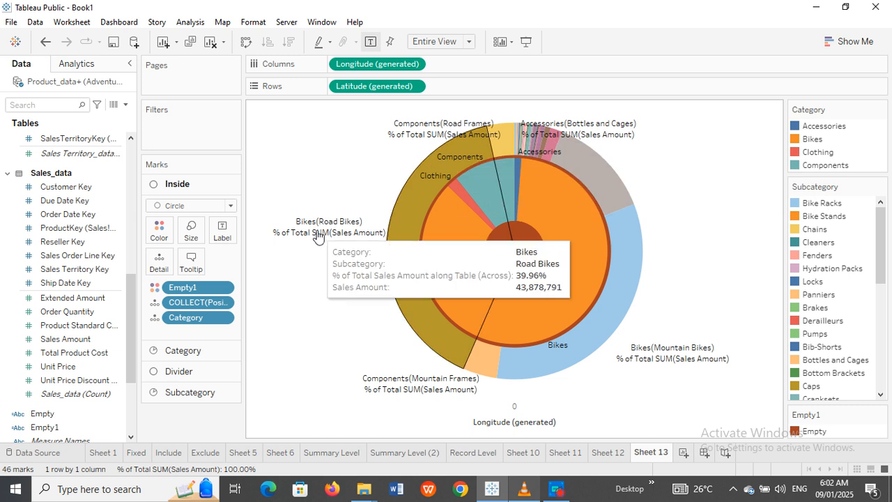
Step: Review the Subcategory ring's label text, then drag its percent-of-total pill into the Data pane
left_click(190, 393)
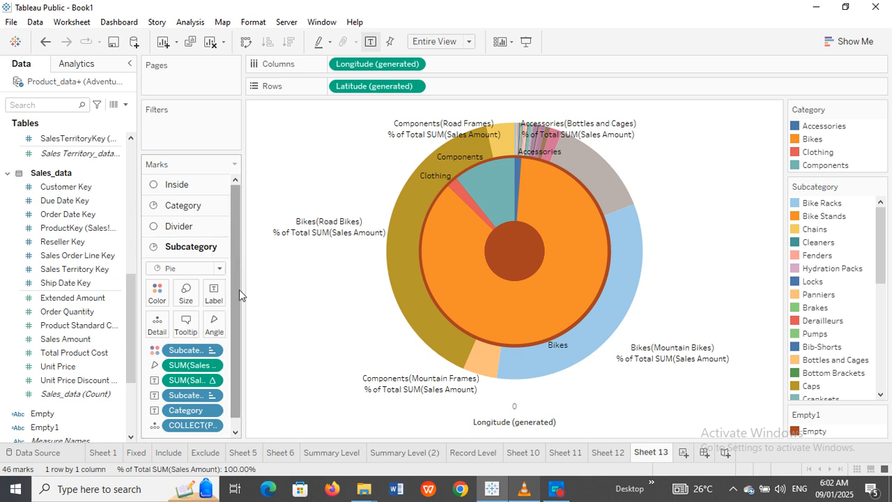
left_click(214, 297)
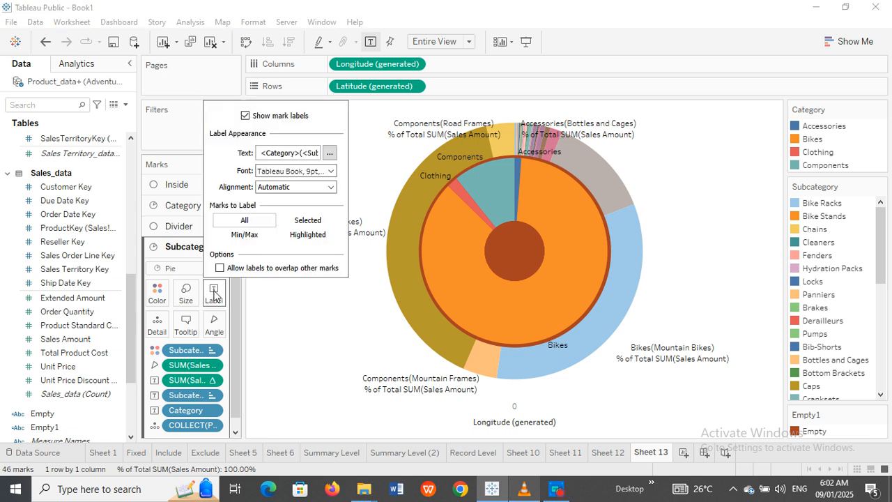
left_click(330, 152)
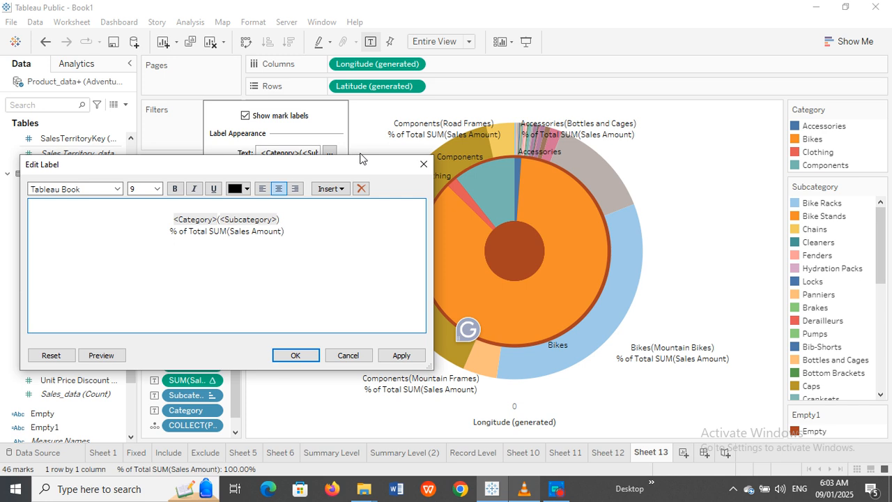
left_click(424, 164)
left_click(290, 346)
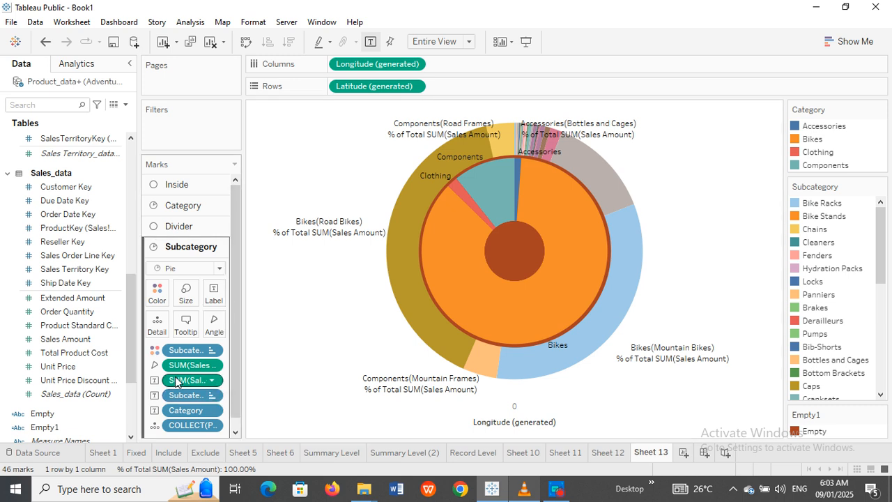
left_click_drag(175, 381, 96, 421)
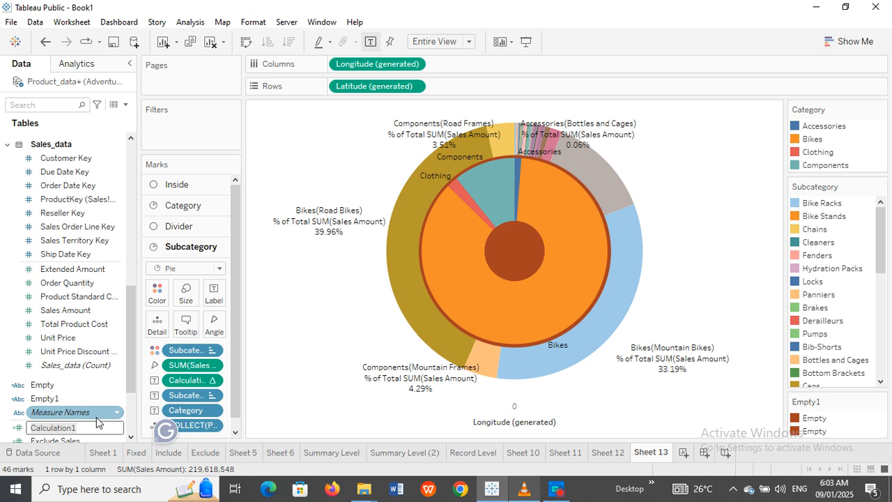
Step: Bring up the Label settings for the Subcategory ring's marks
mouse_move(312, 240)
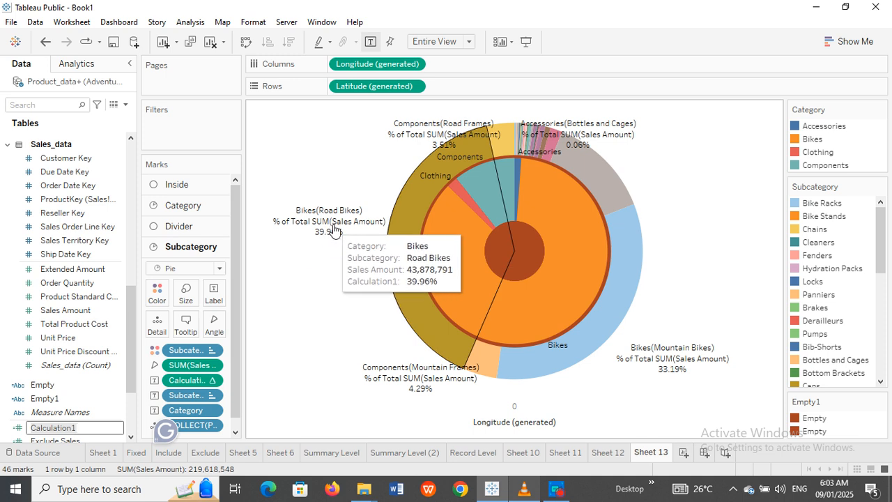
left_click(214, 290)
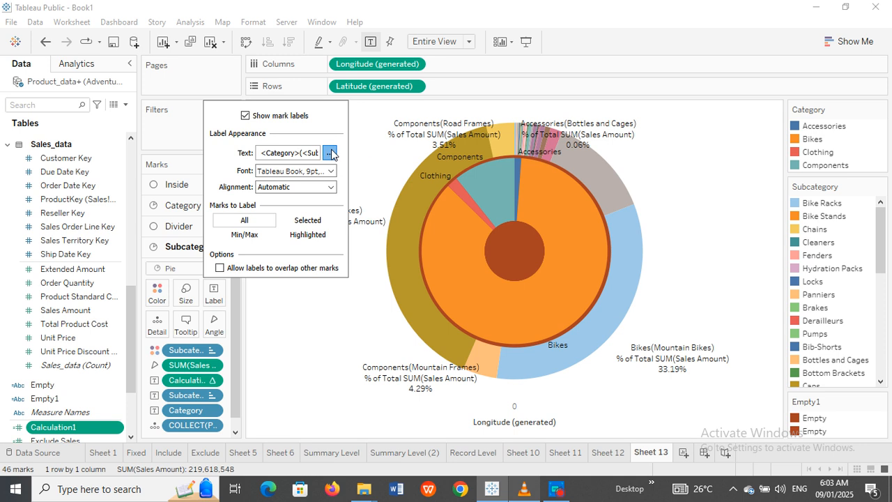
Step: Delete the '% of Total SUM(Sales Amount)' line and the blank line from the outer-ring label
left_click(330, 153)
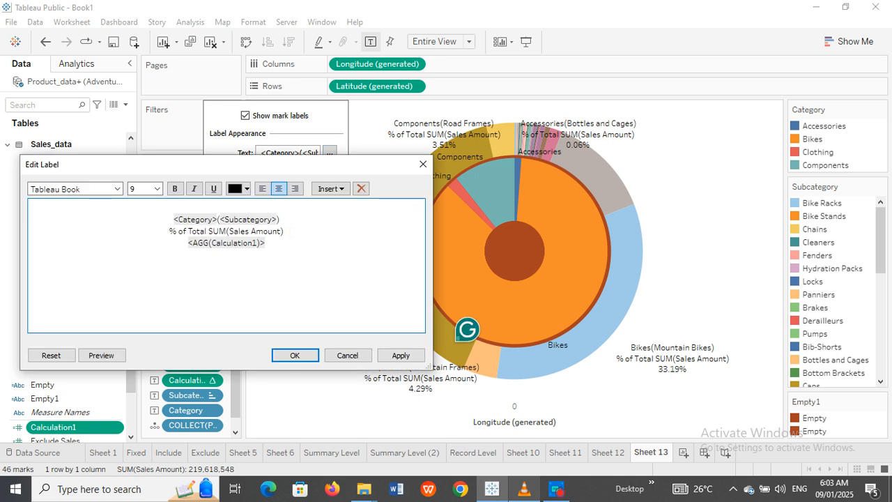
left_click_drag(285, 231, 168, 231)
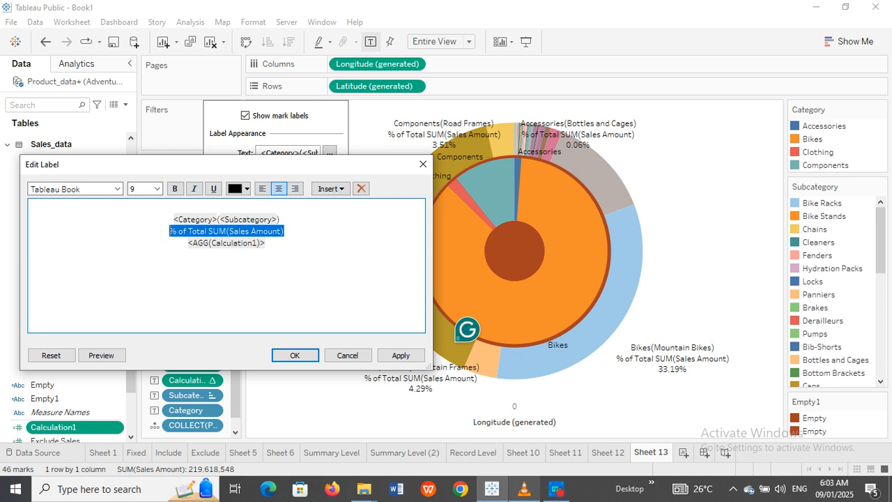
key("Delete")
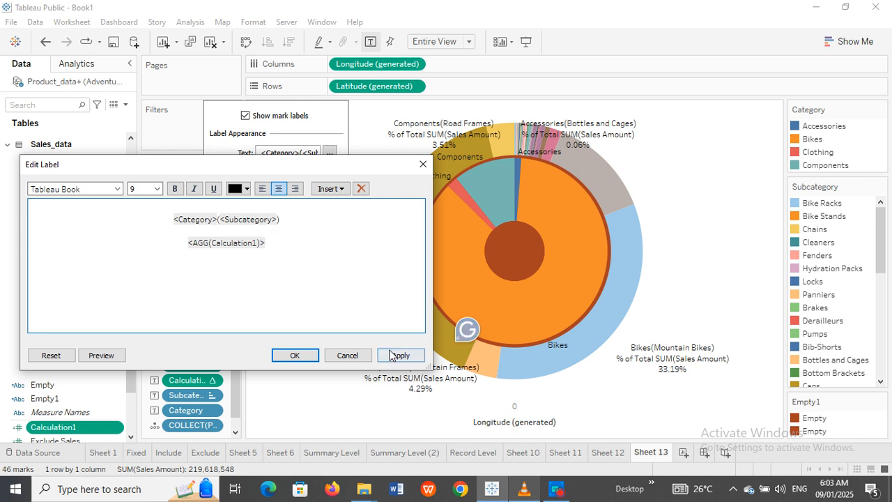
key("BackSpace")
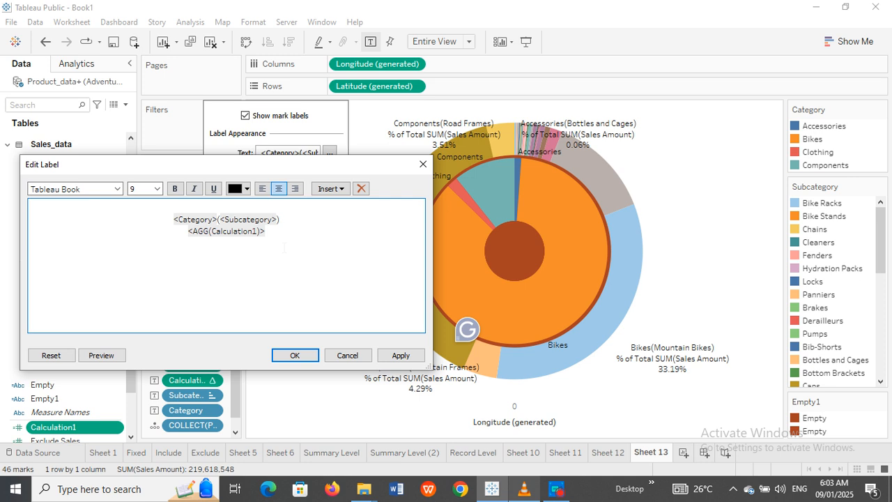
left_click(396, 355)
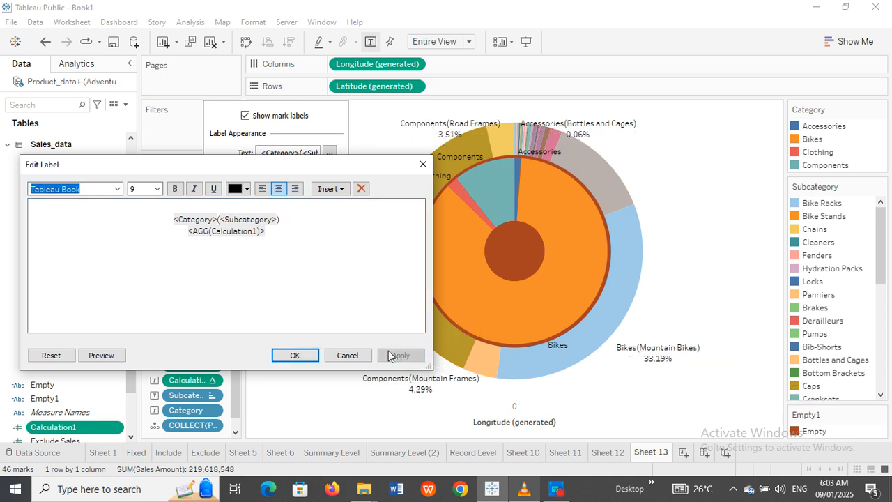
left_click(307, 358)
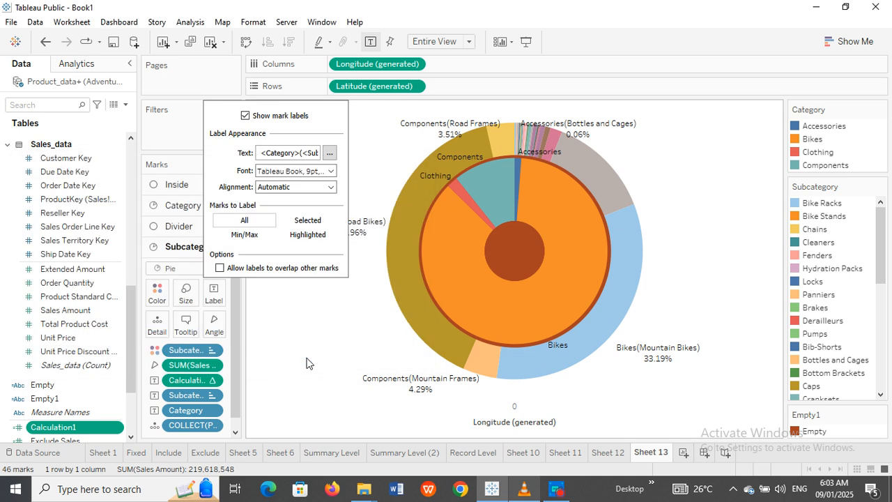
left_click(278, 325)
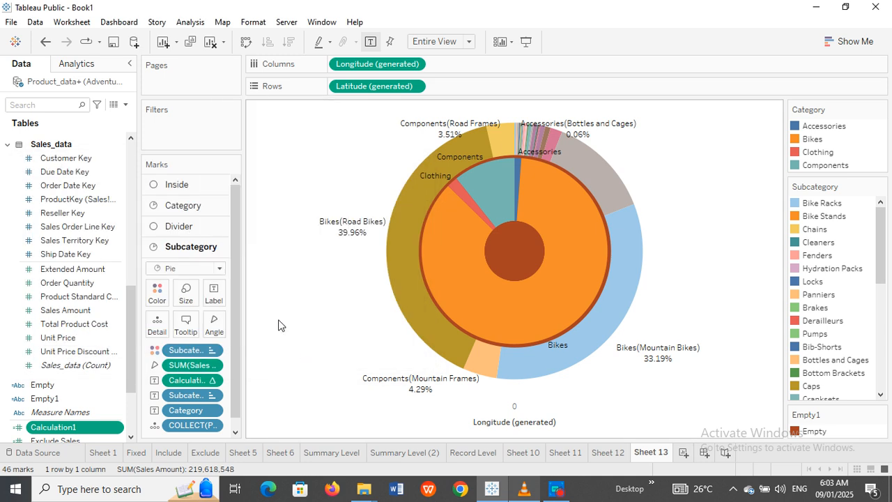
Step: Turn off Show Header for the Longitude (generated) axis so the donut fills the view
right_click(506, 421)
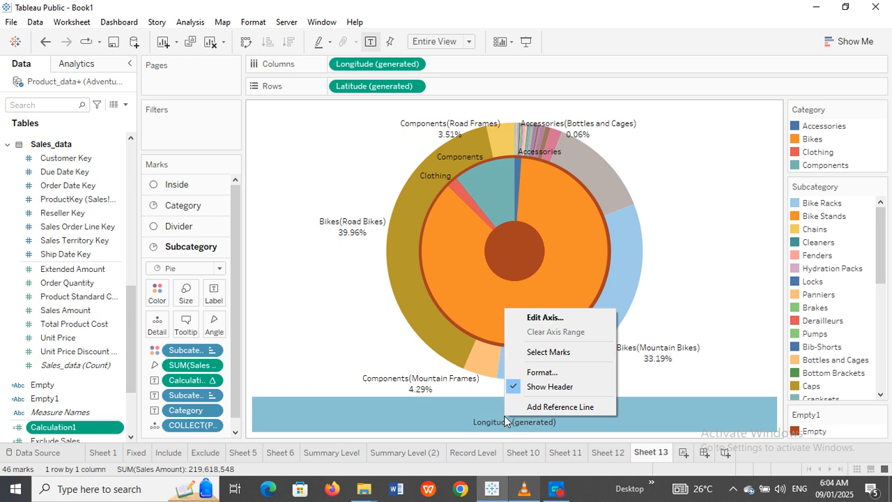
left_click(549, 387)
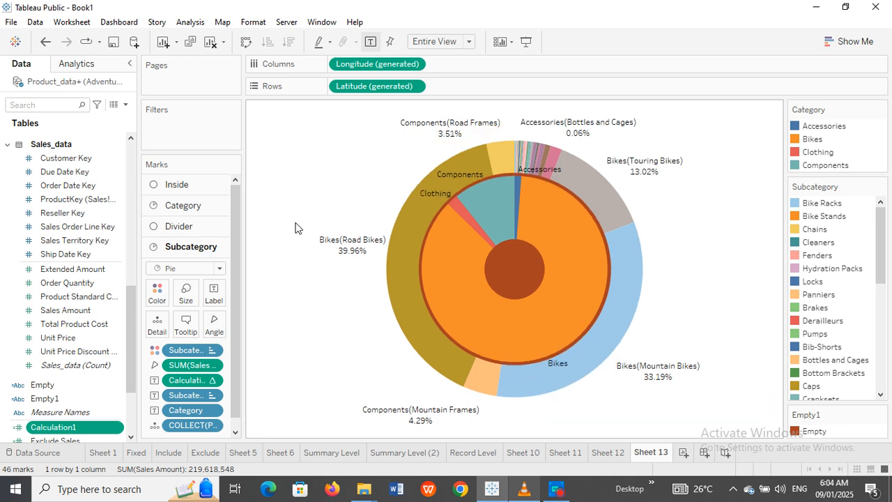
mouse_move(362, 243)
left_click(555, 489)
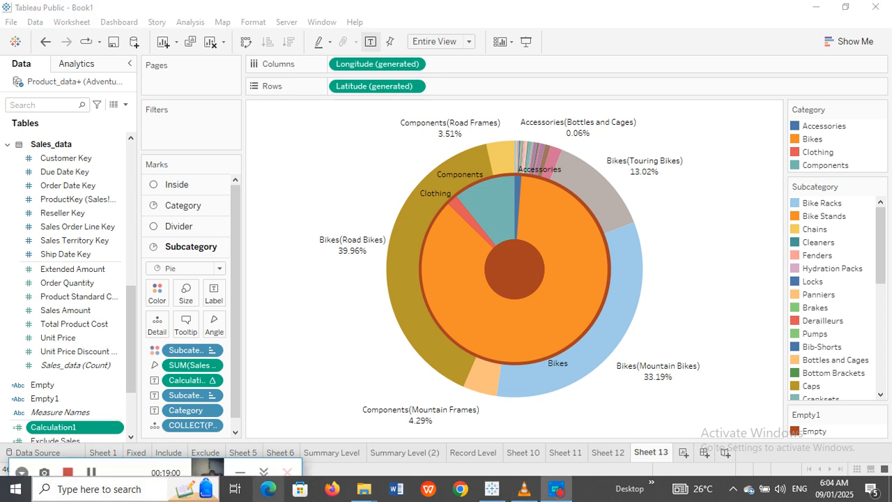